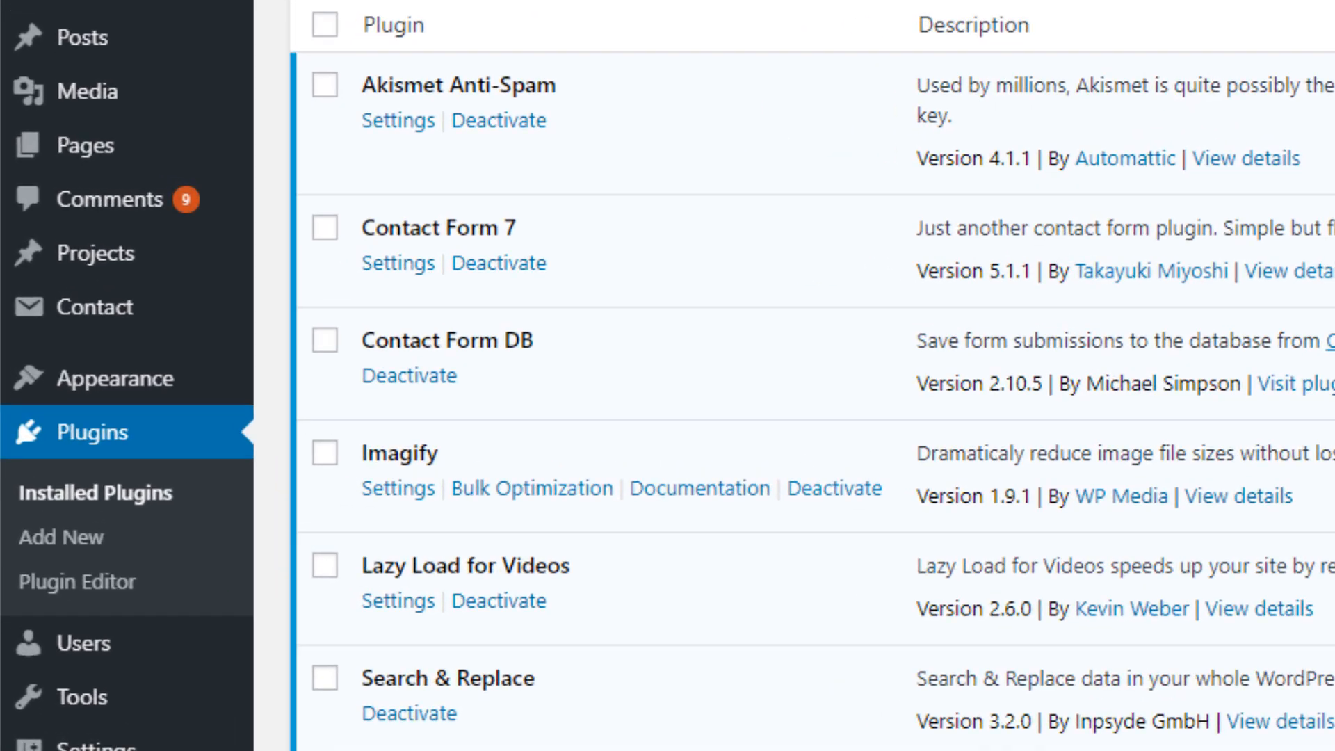
- Open the Imagify plugin's settings page from the installed plugins list
scroll(1182, 78, "down", 3)
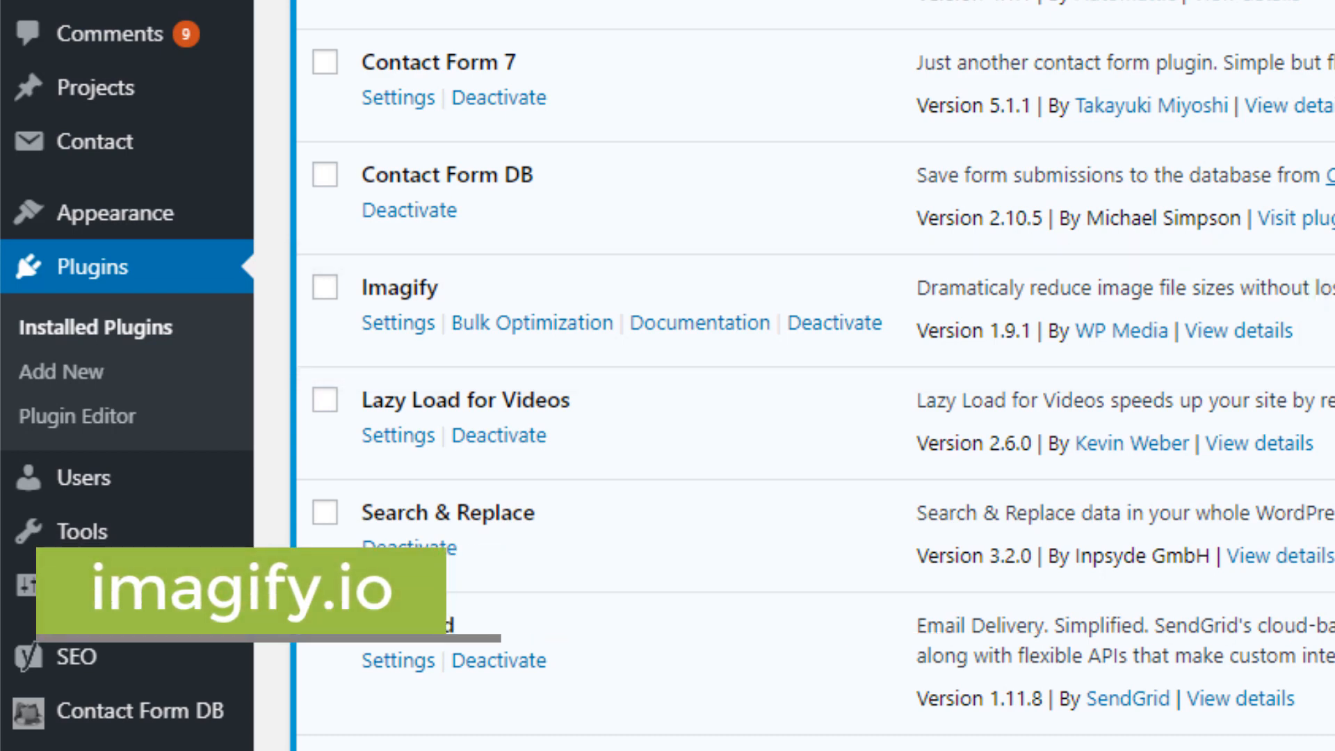
scroll(1274, 542, "down", 1)
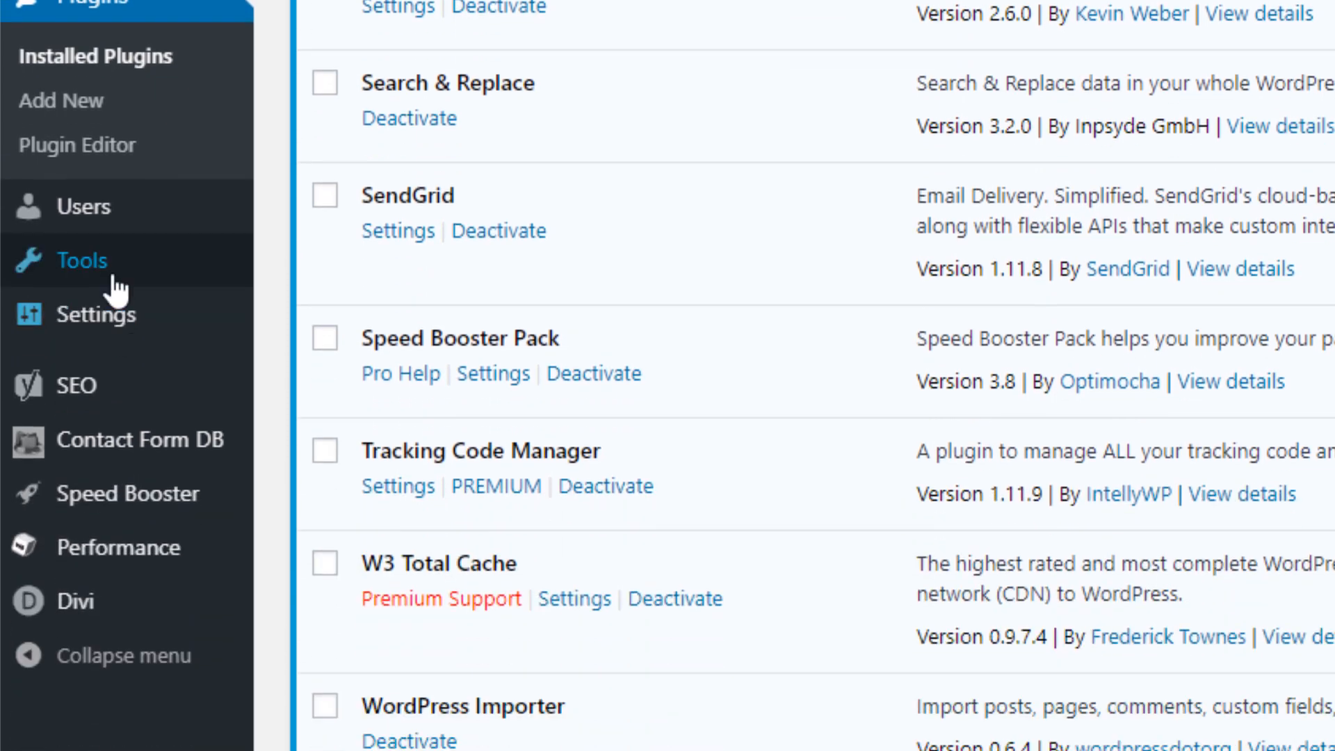
mouse_move(114, 548)
mouse_move(111, 160)
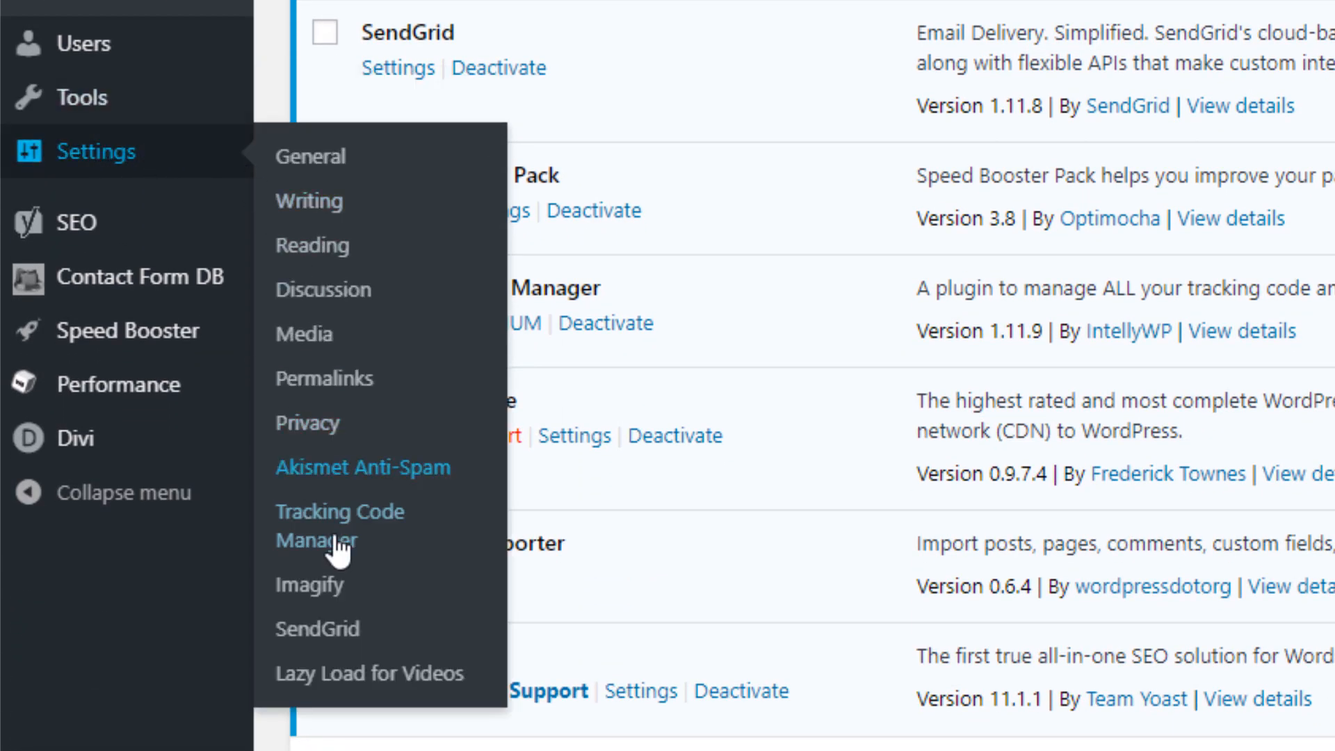
left_click(333, 582)
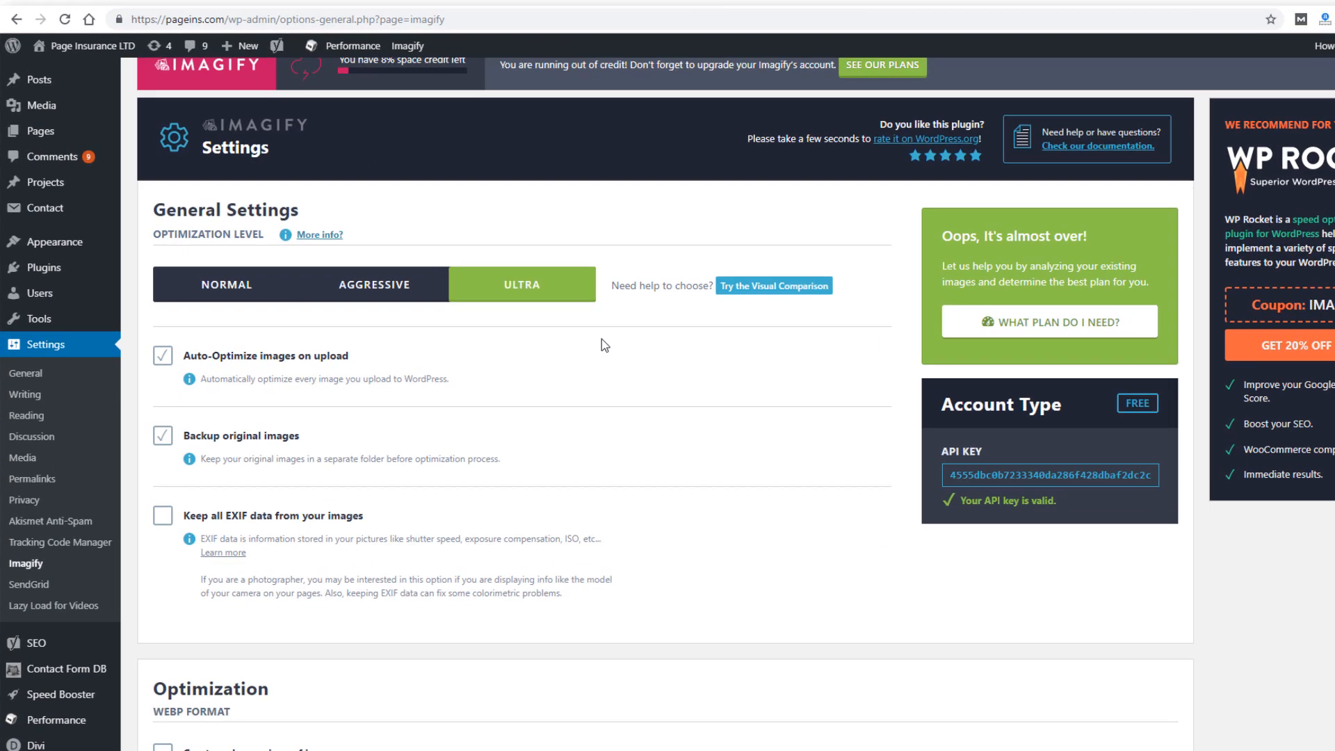
- Examine Imagify's general settings, optimization options, file sizes, folders and display options, including the save and bulk optimizer choices
scroll(765, 396, "down", 2)
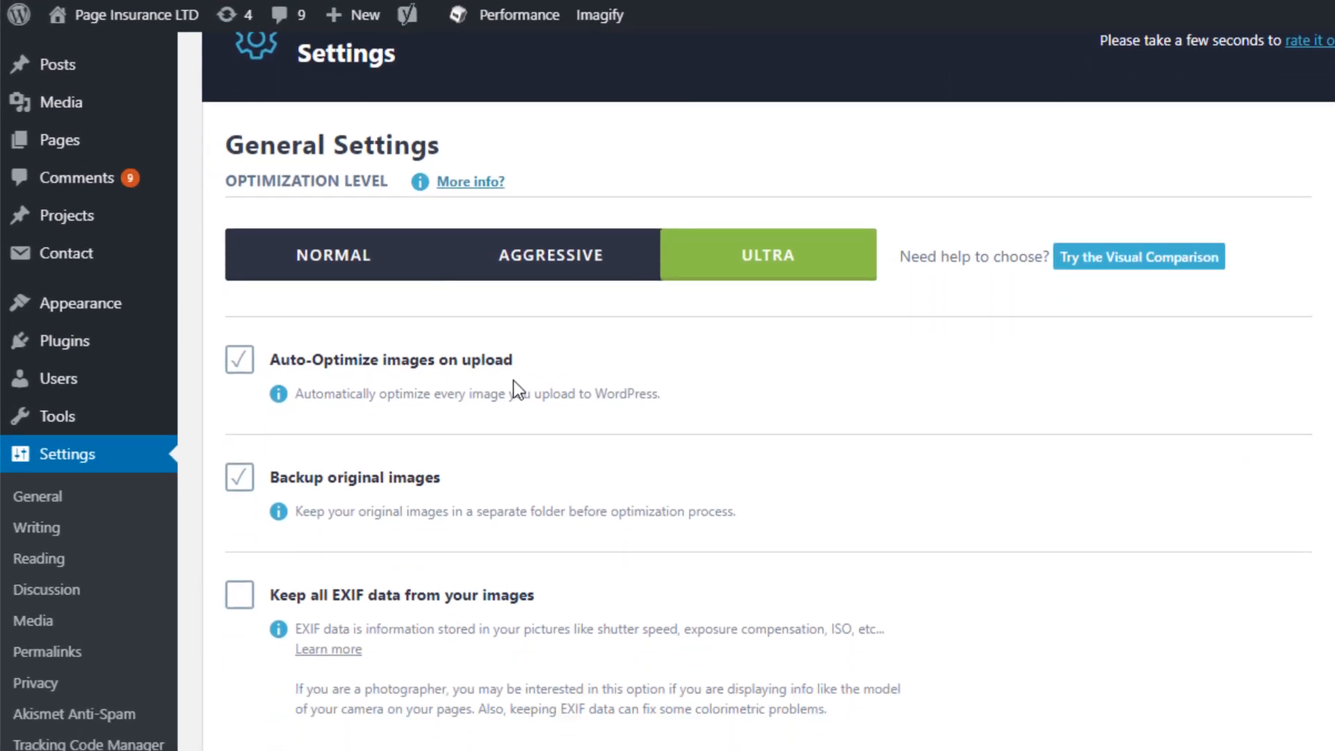
scroll(491, 382, "down", 2)
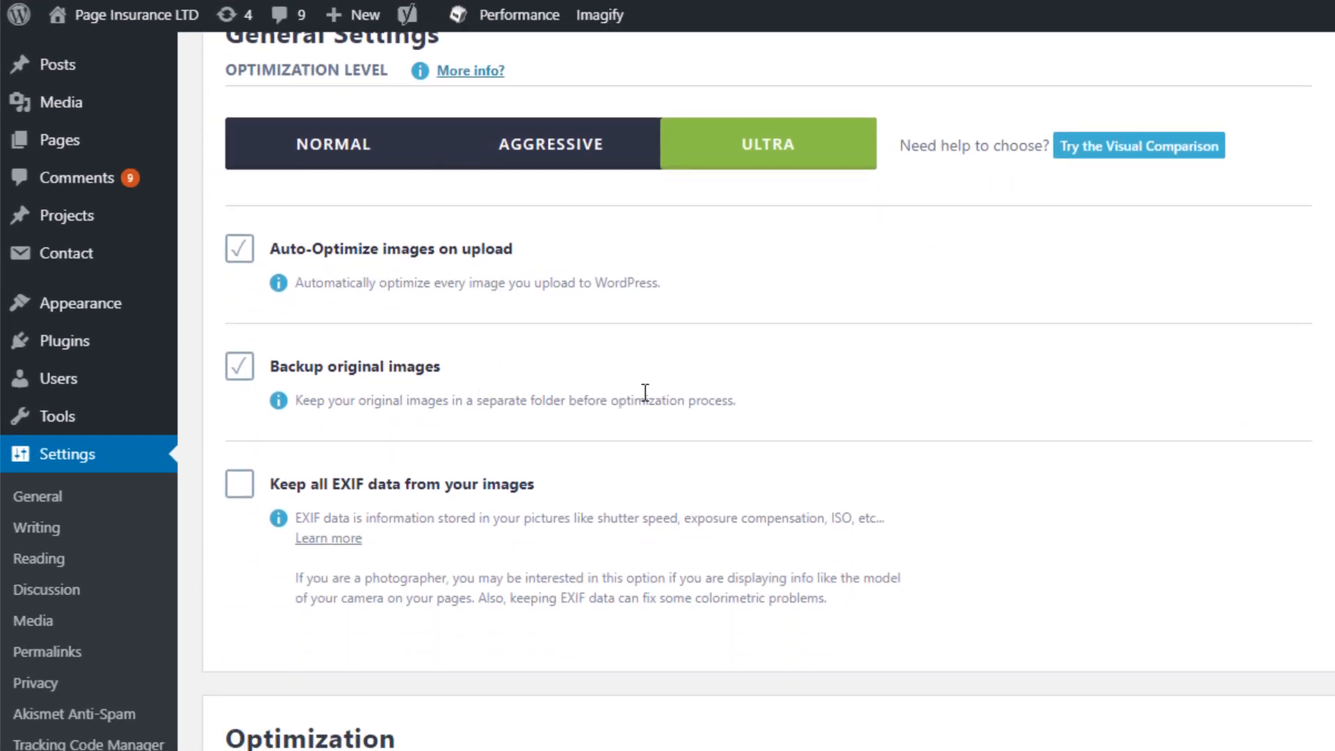
scroll(820, 404, "down", 3)
scroll(805, 529, "down", 10)
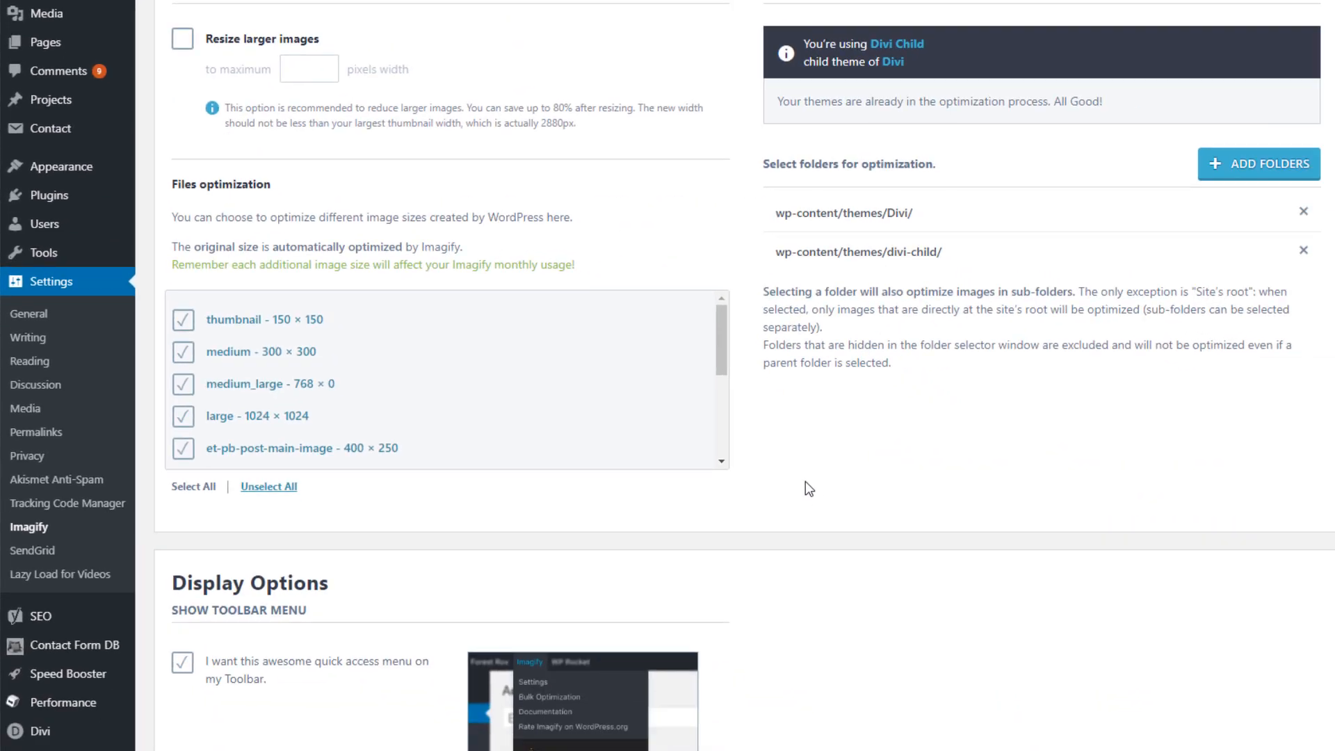
scroll(813, 417, "down", 3)
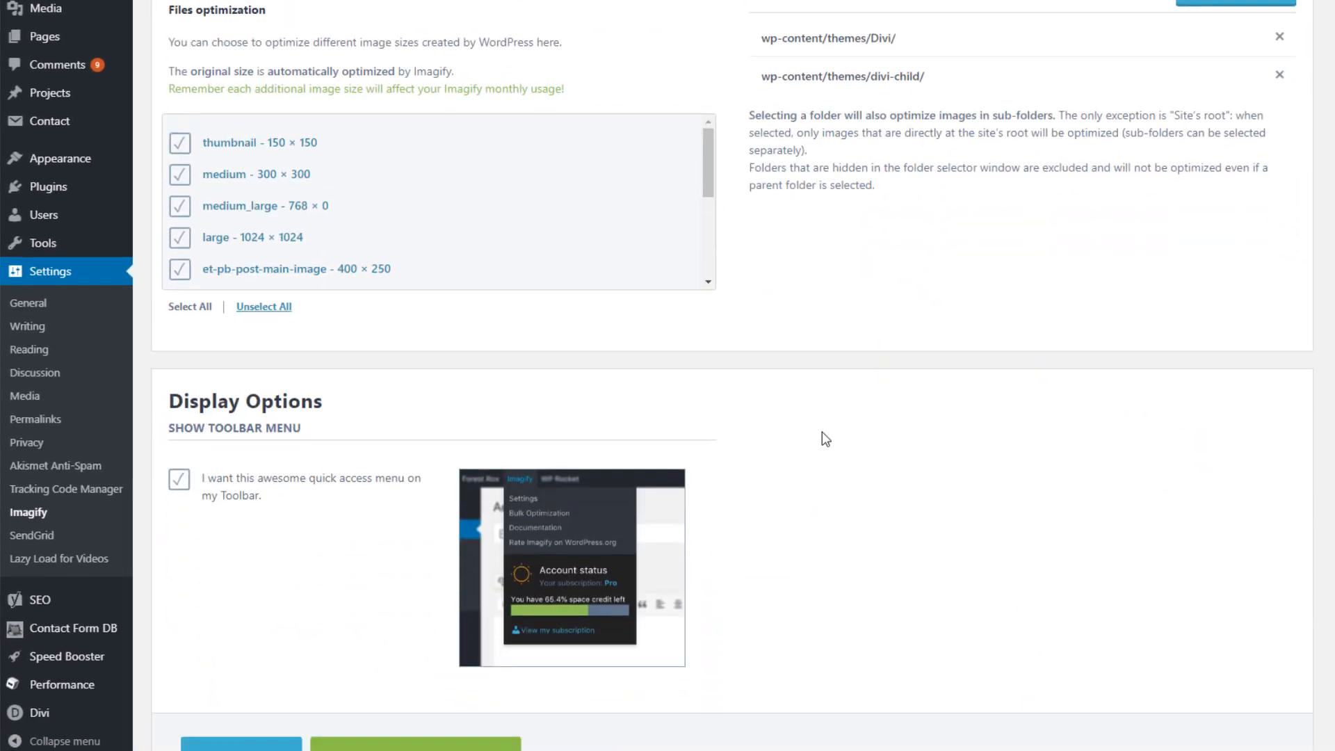
scroll(647, 424, "down", 2)
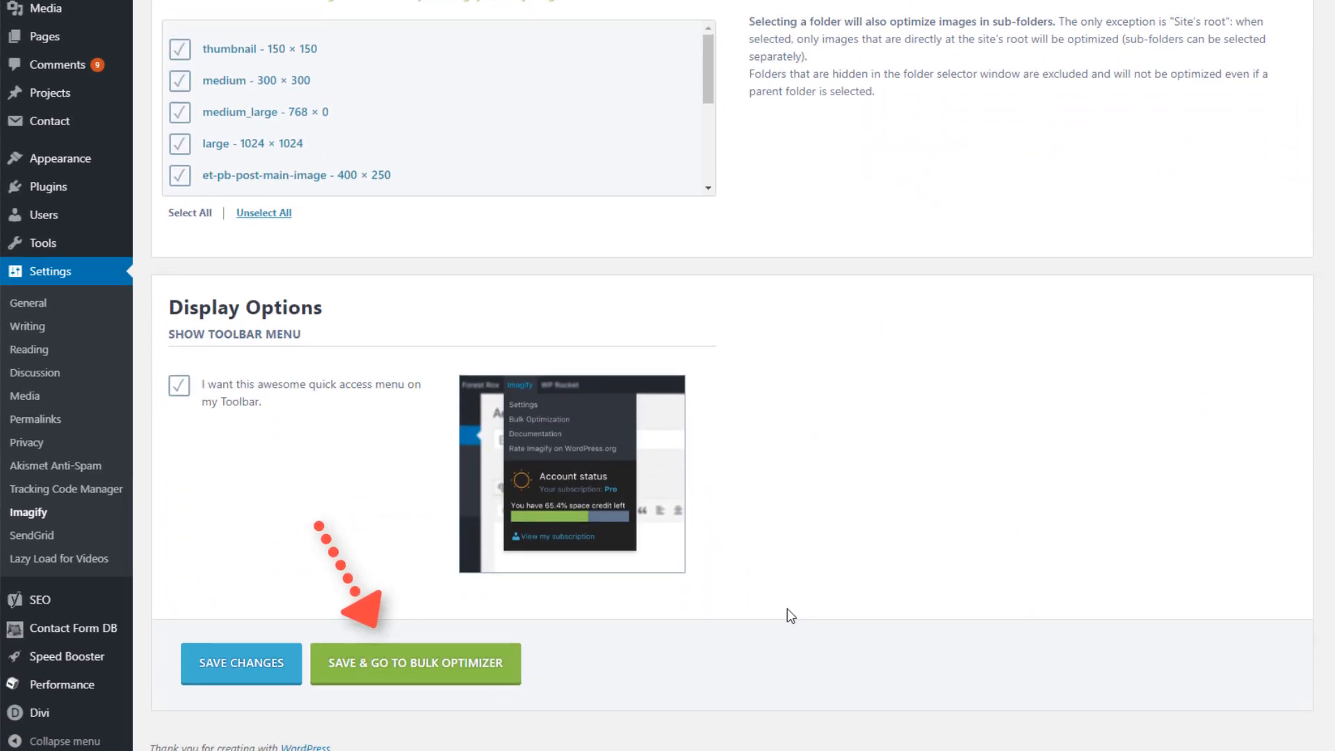
scroll(789, 614, "up", 6)
scroll(789, 614, "up", 5)
scroll(789, 614, "up", 8)
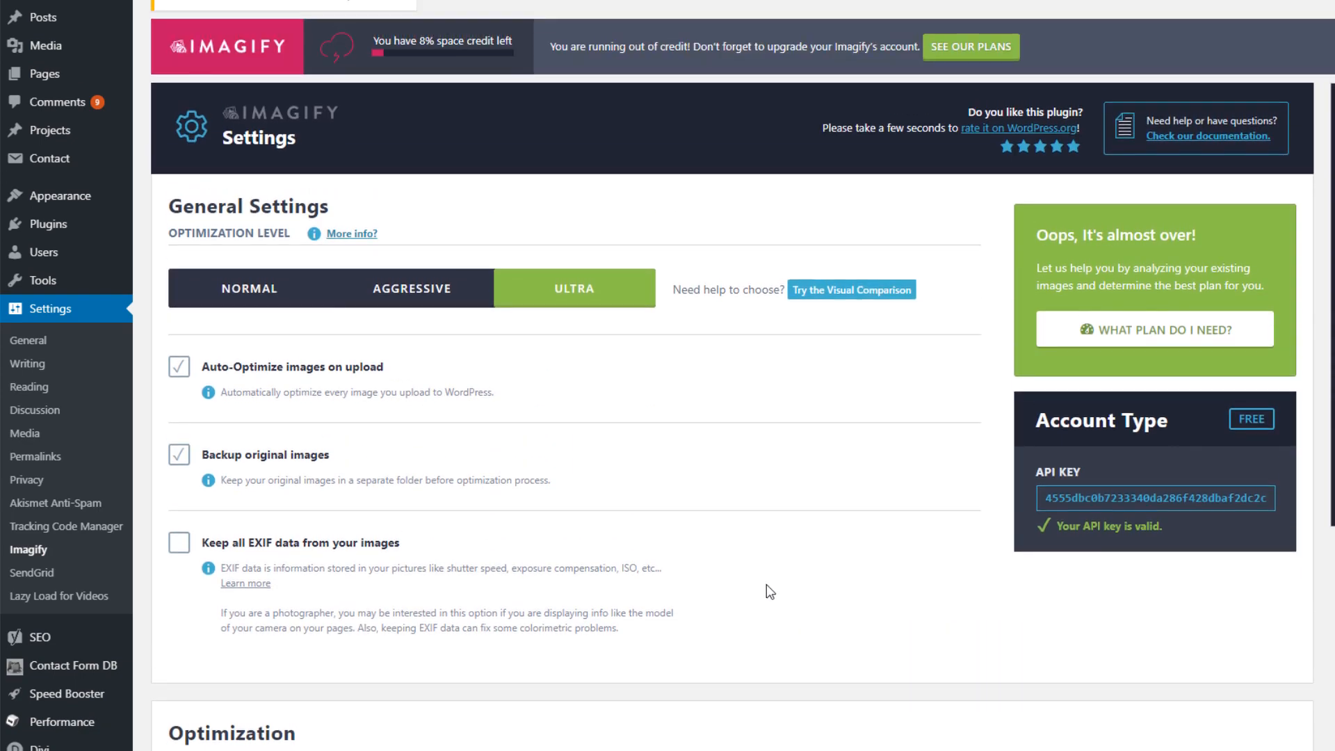
- Open the WordPress media library
mouse_move(64, 222)
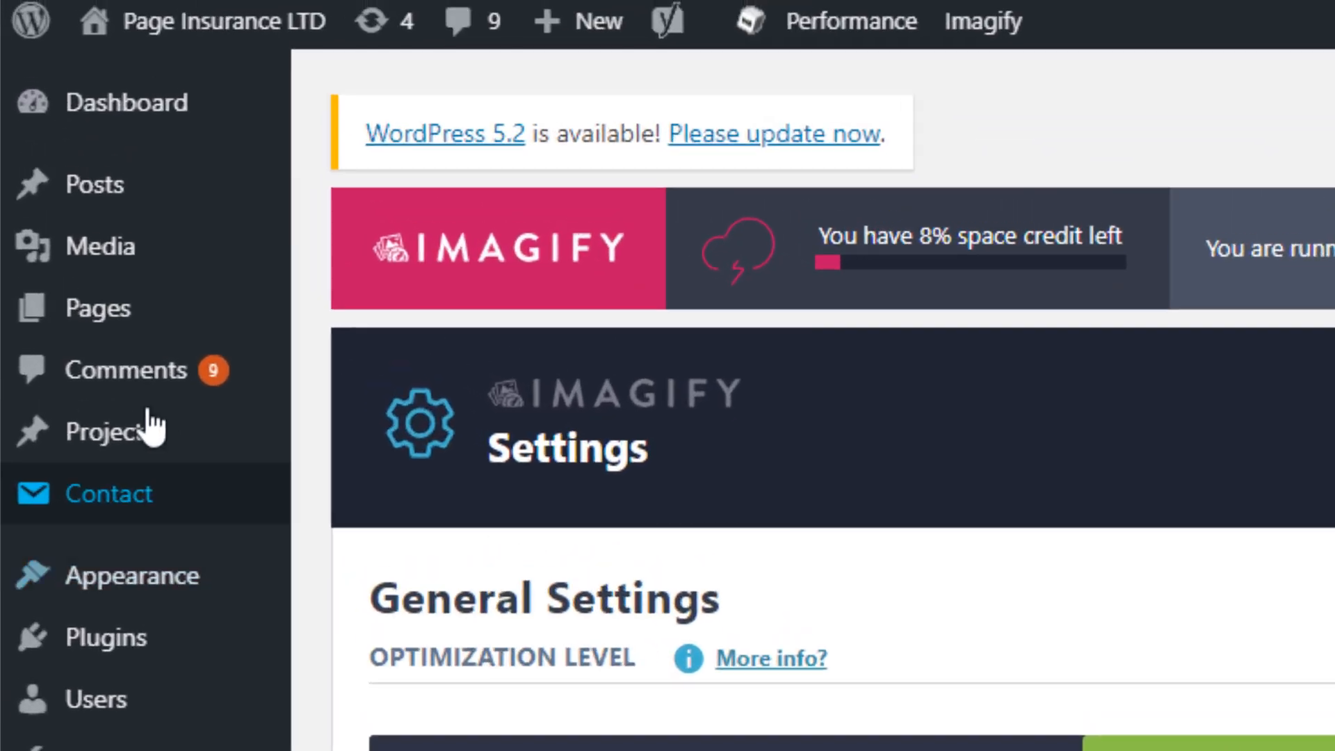
mouse_move(49, 50)
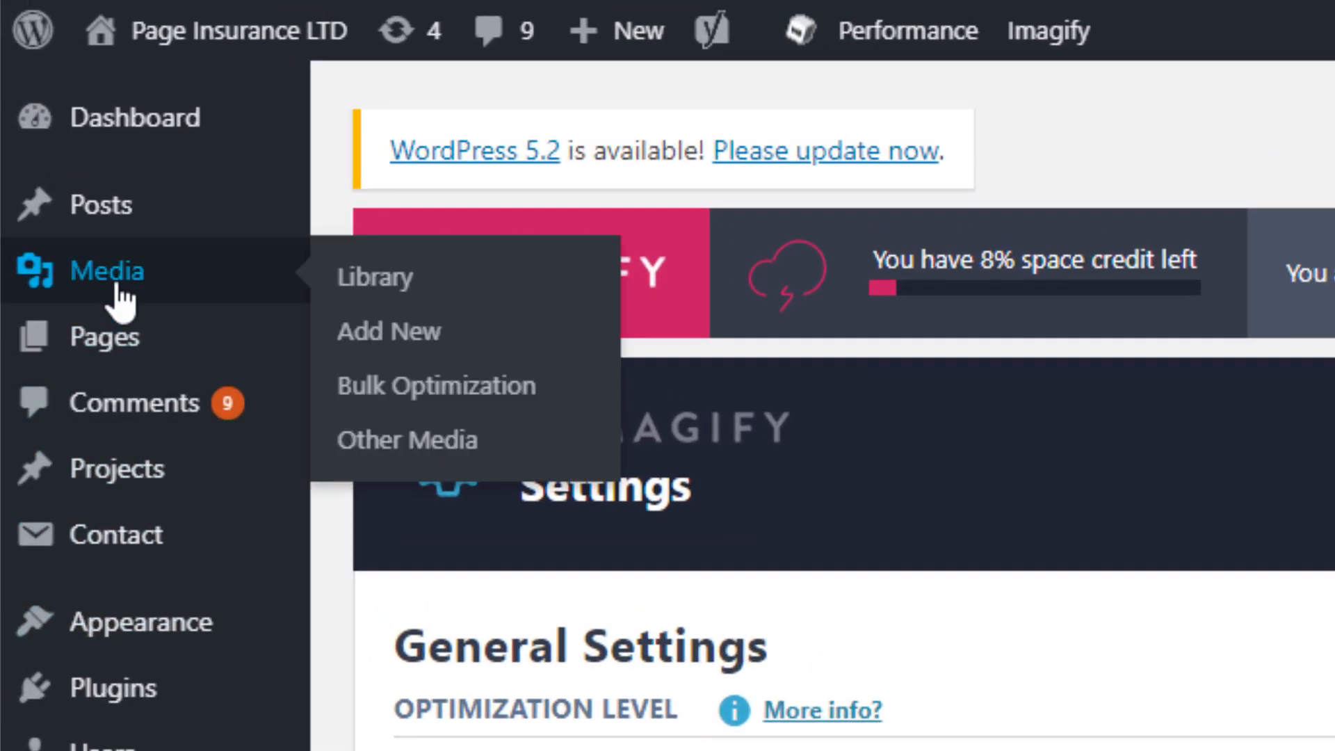
left_click(358, 282)
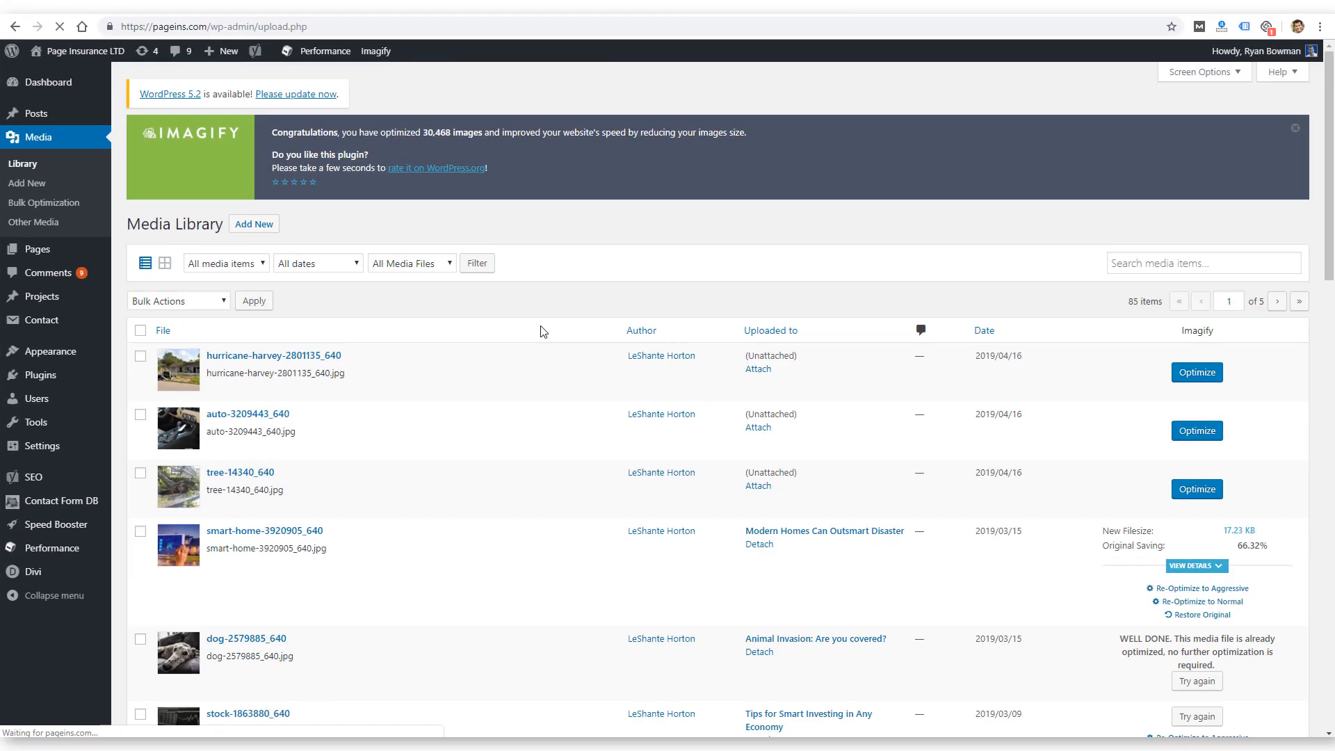
- Expand the Imagify details of the smart-home-3920905_640 image and highlight its overall saving
scroll(1088, 390, "down", 2)
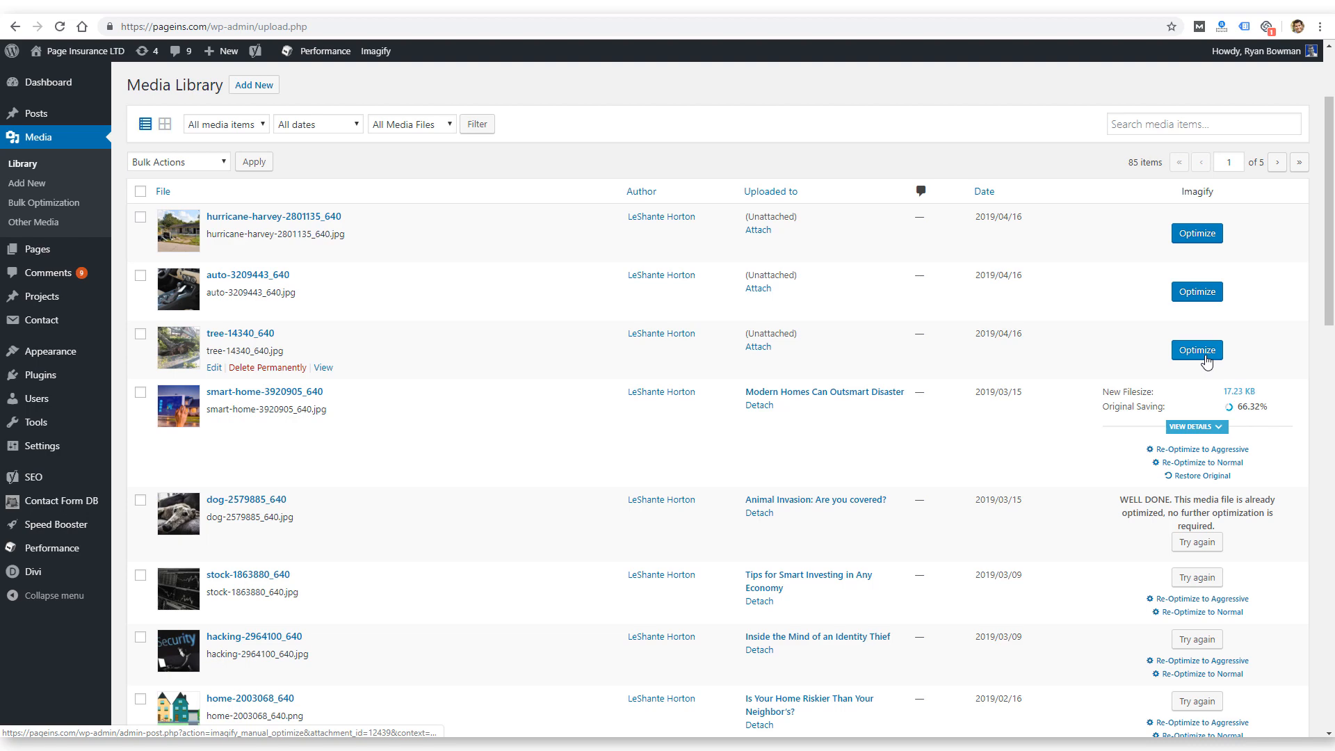
left_click(1196, 426)
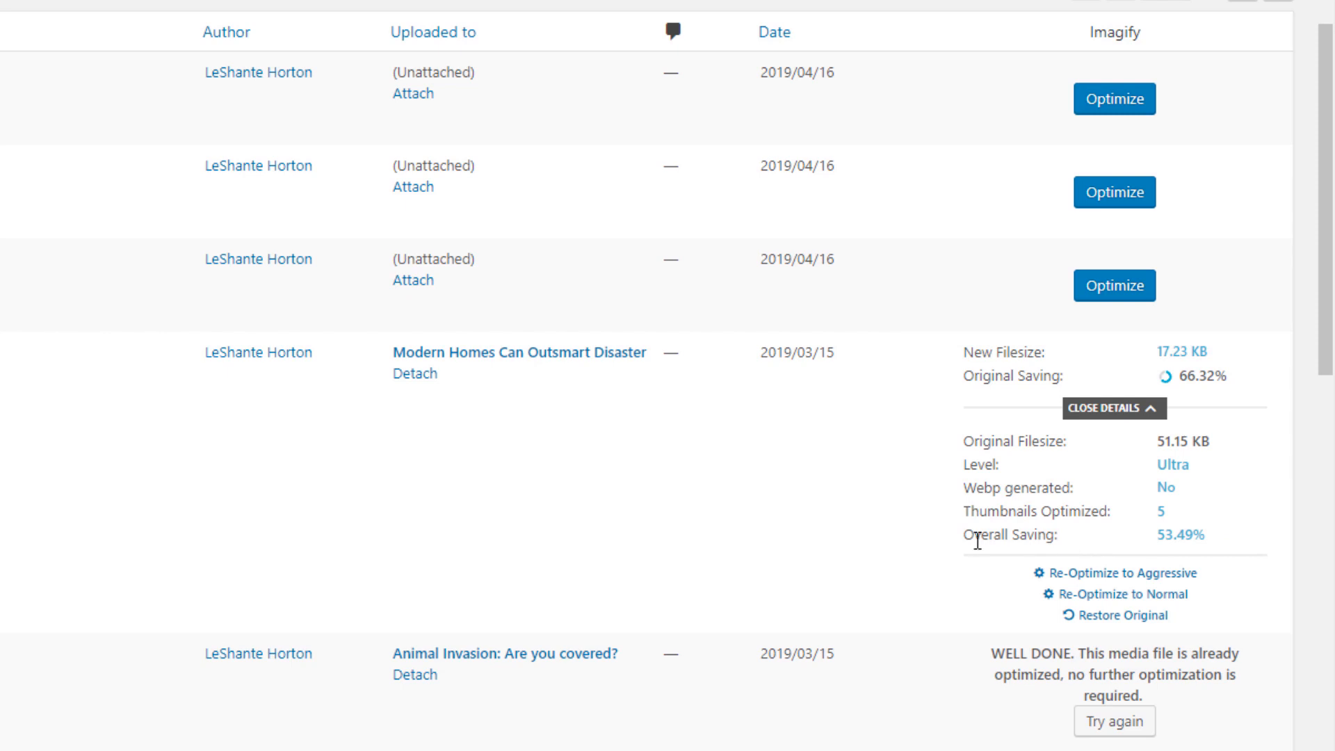
left_click_drag(966, 540, 1198, 545)
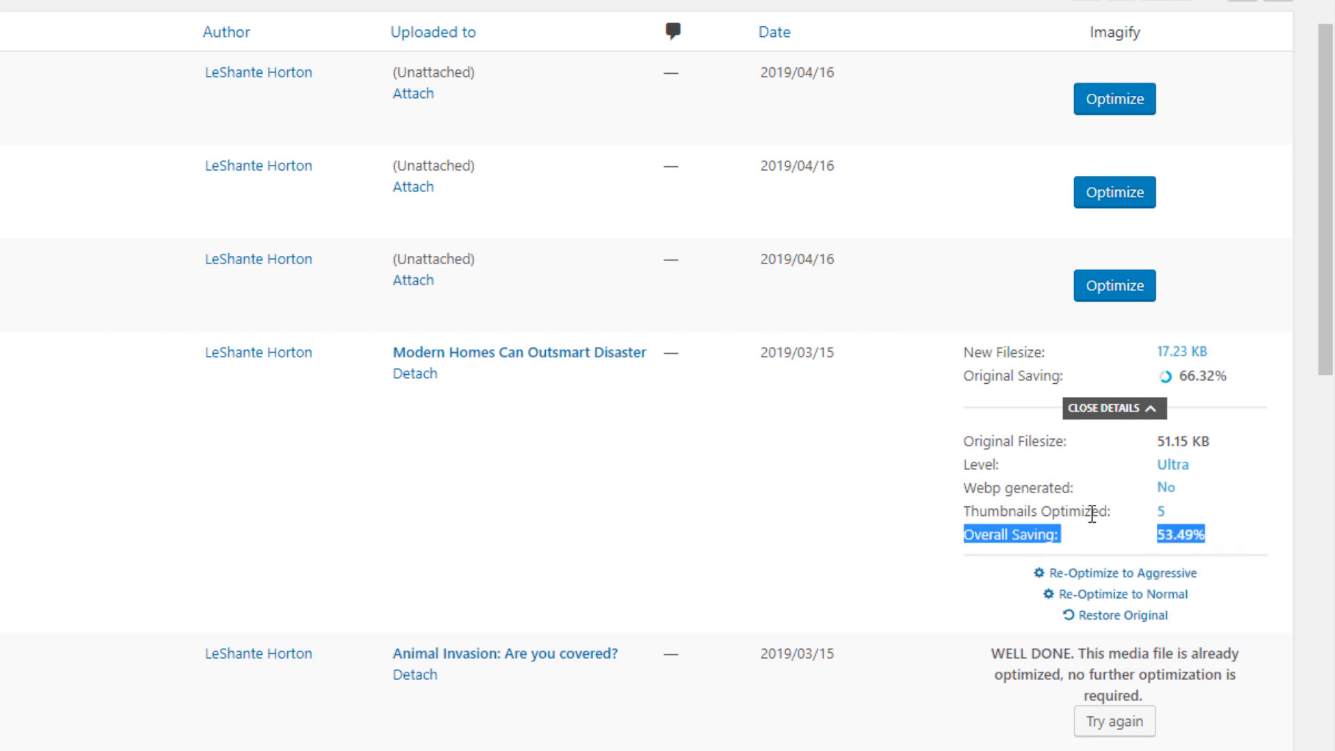
left_click(1012, 537)
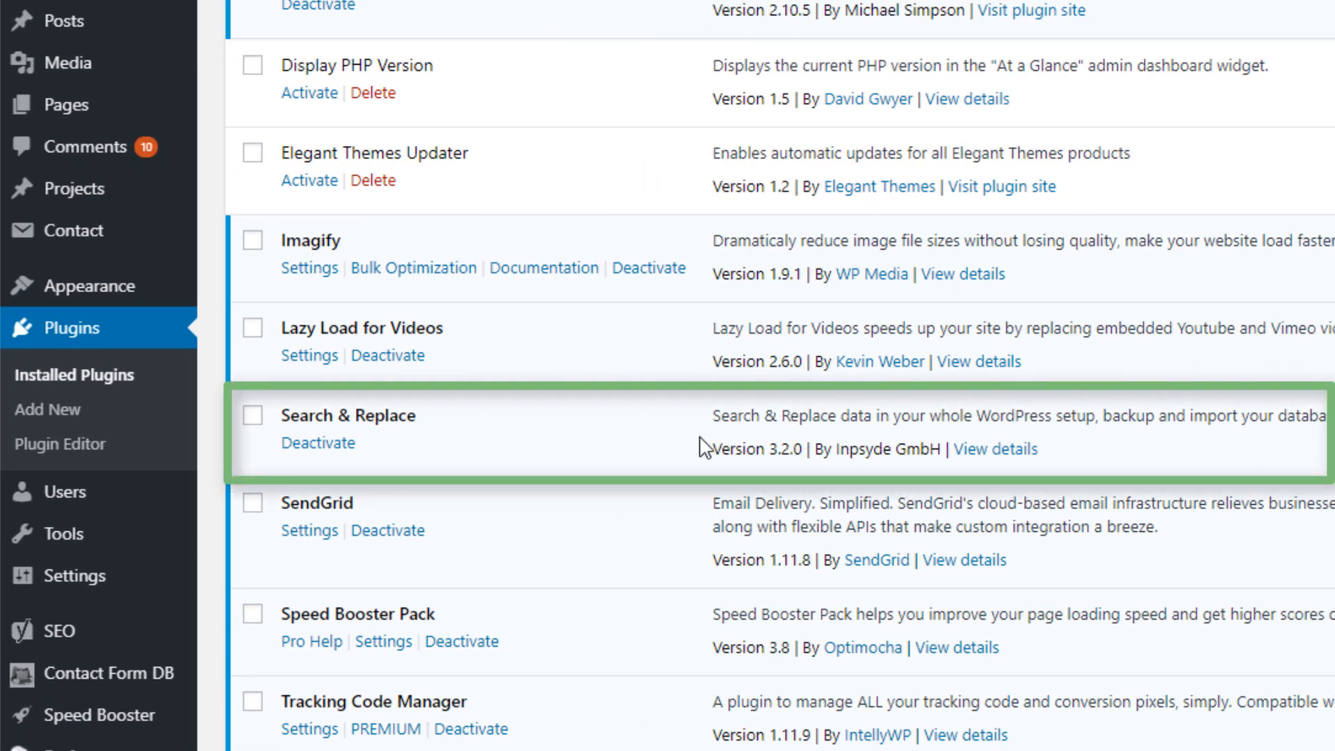
- Highlight the Search & Replace plugin's author, then open the plugin's Search & Replace form
left_click_drag(815, 449, 946, 450)
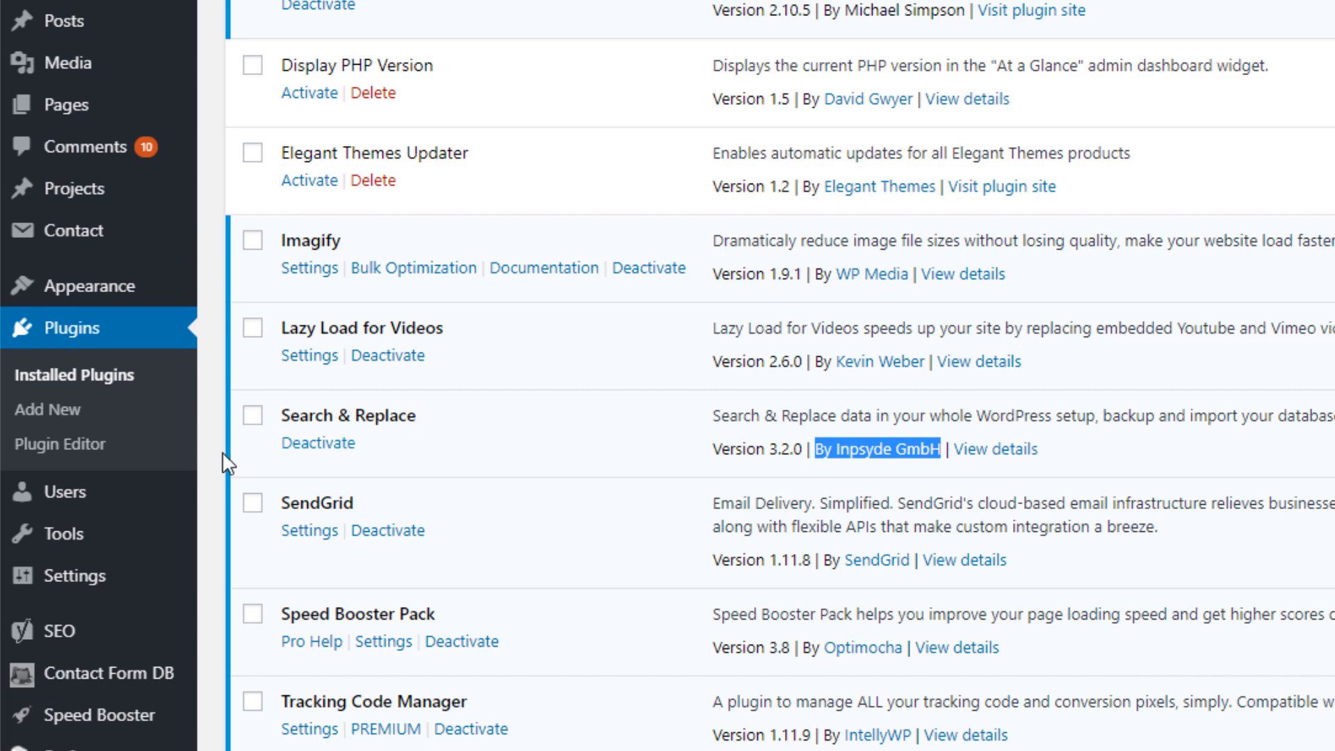
mouse_move(91, 580)
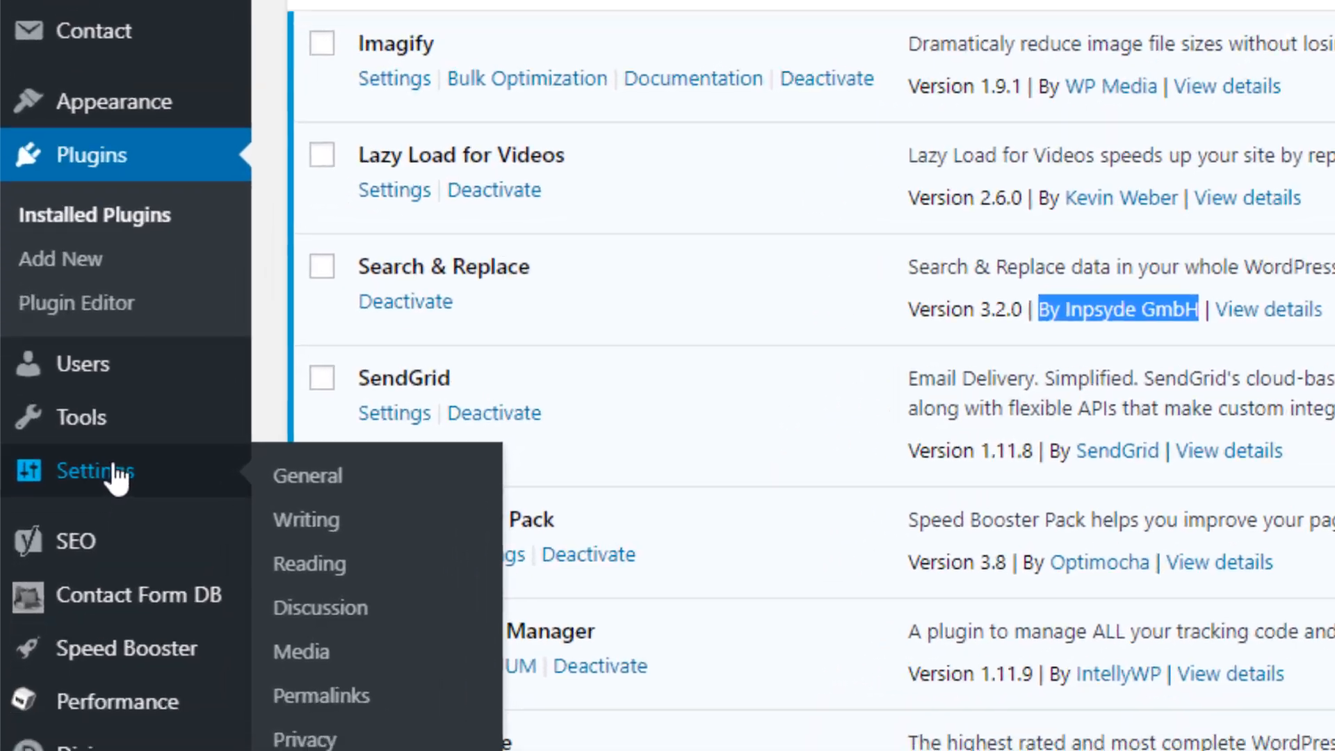
mouse_move(79, 547)
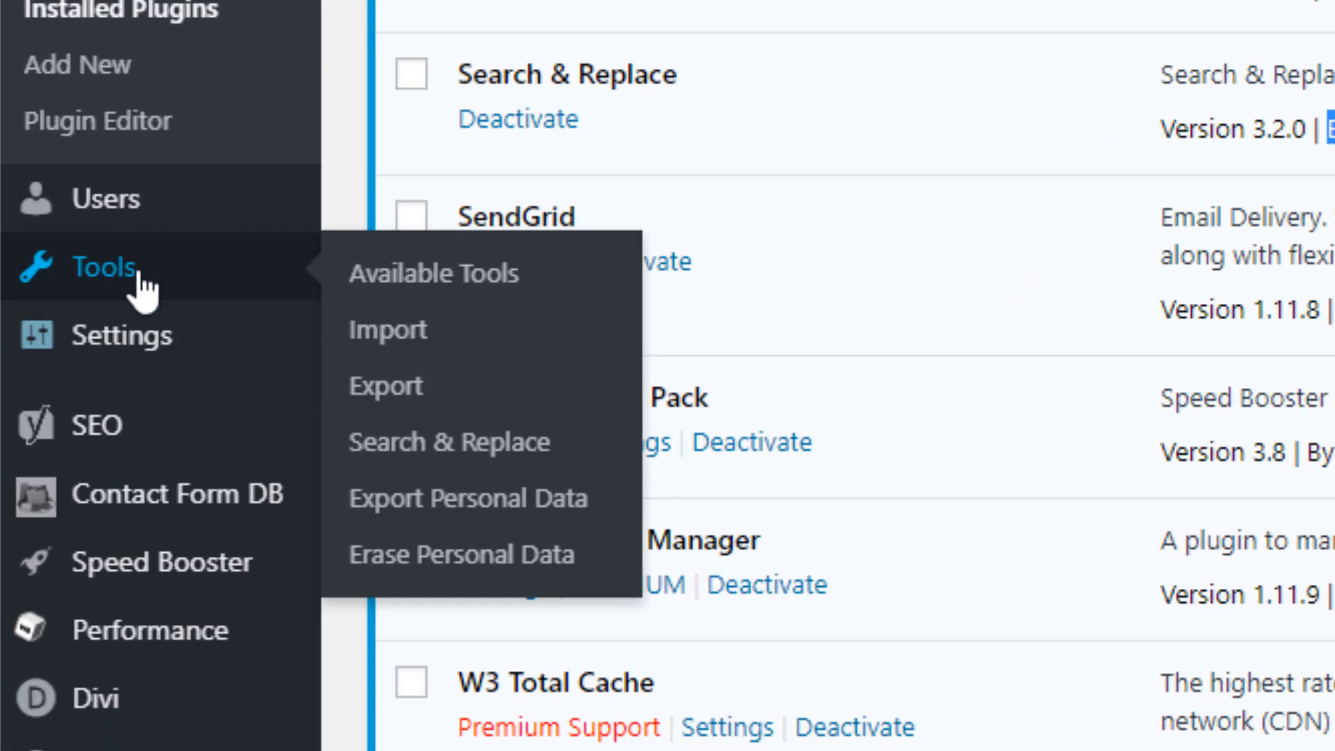
left_click(511, 445)
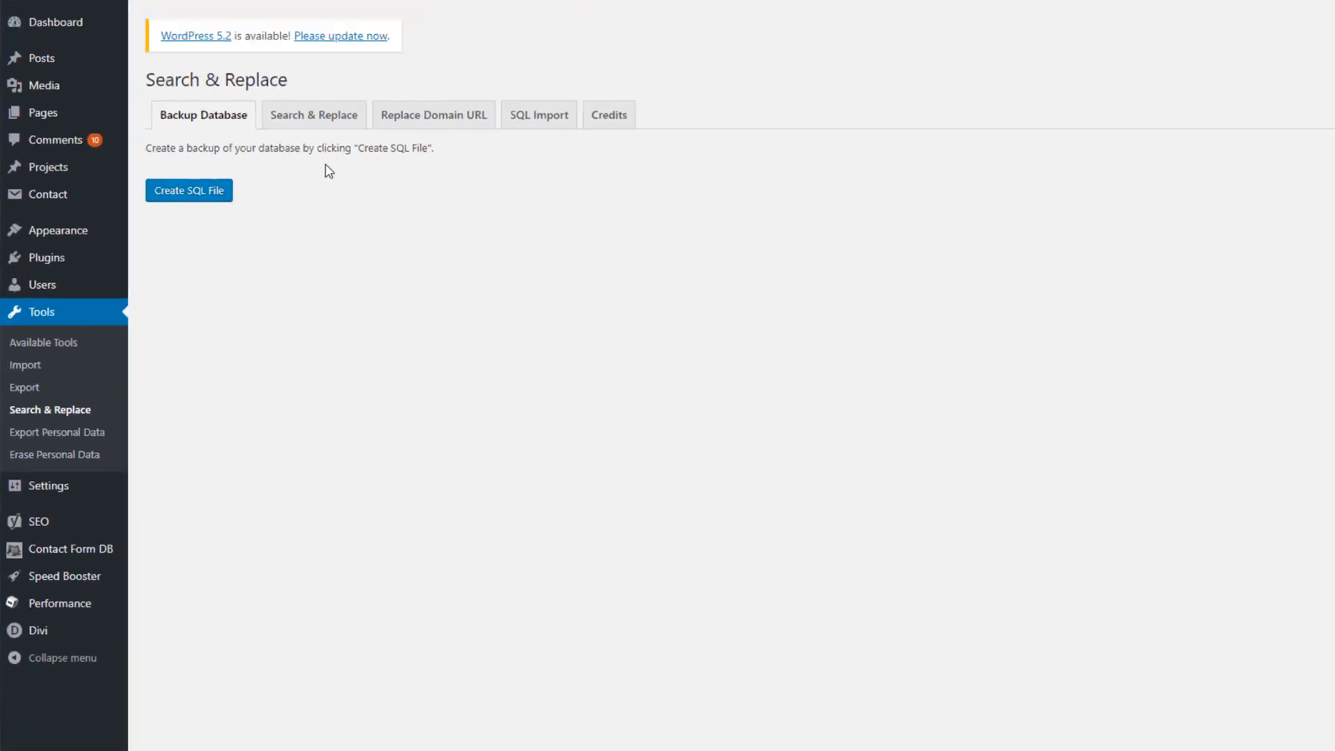
left_click(328, 125)
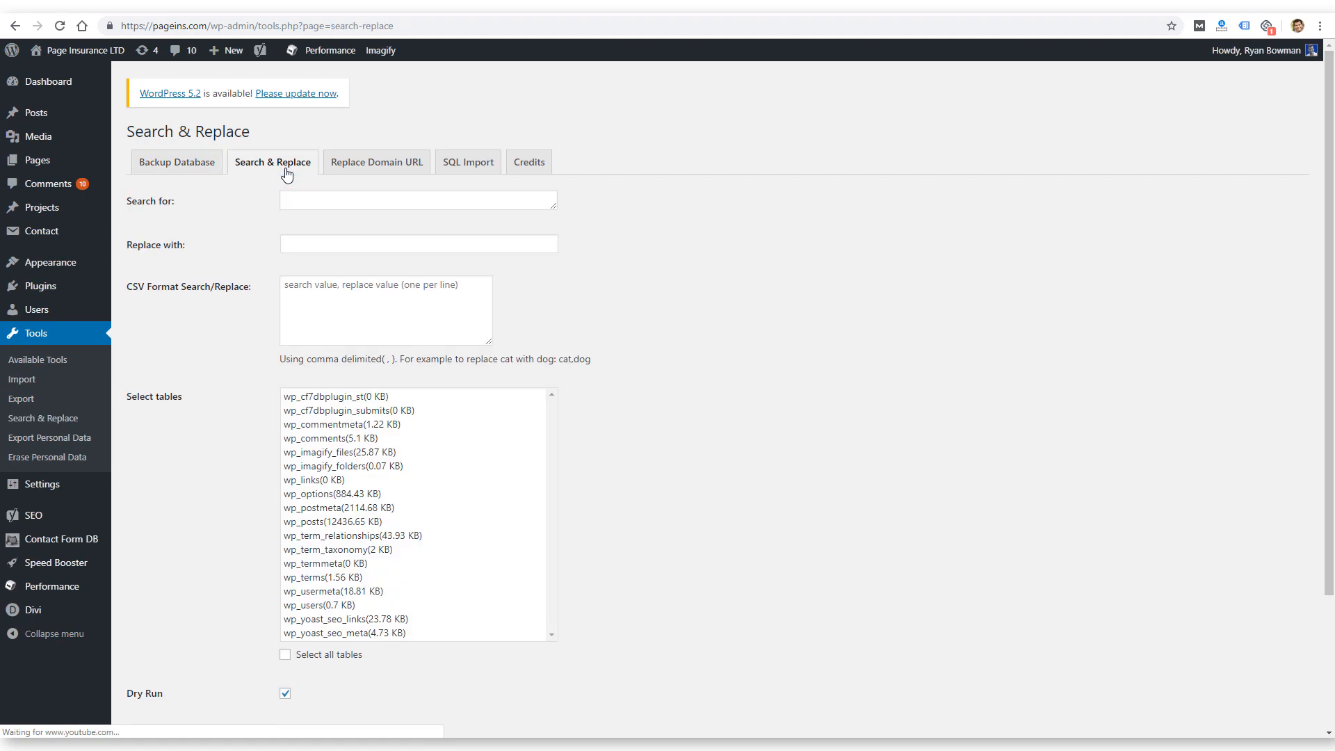
- Enter $19.99 as the text to search for and $29.99 as its replacement
left_click(304, 203)
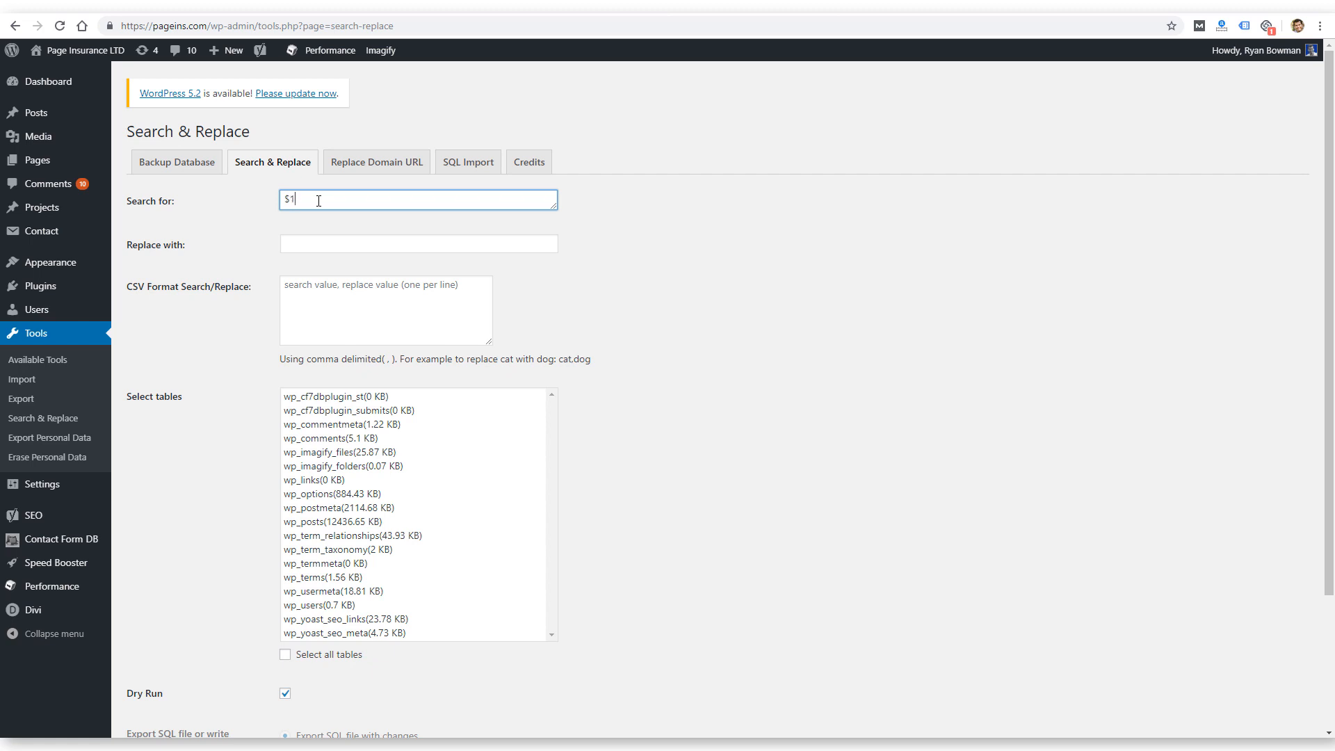
key("Tab")
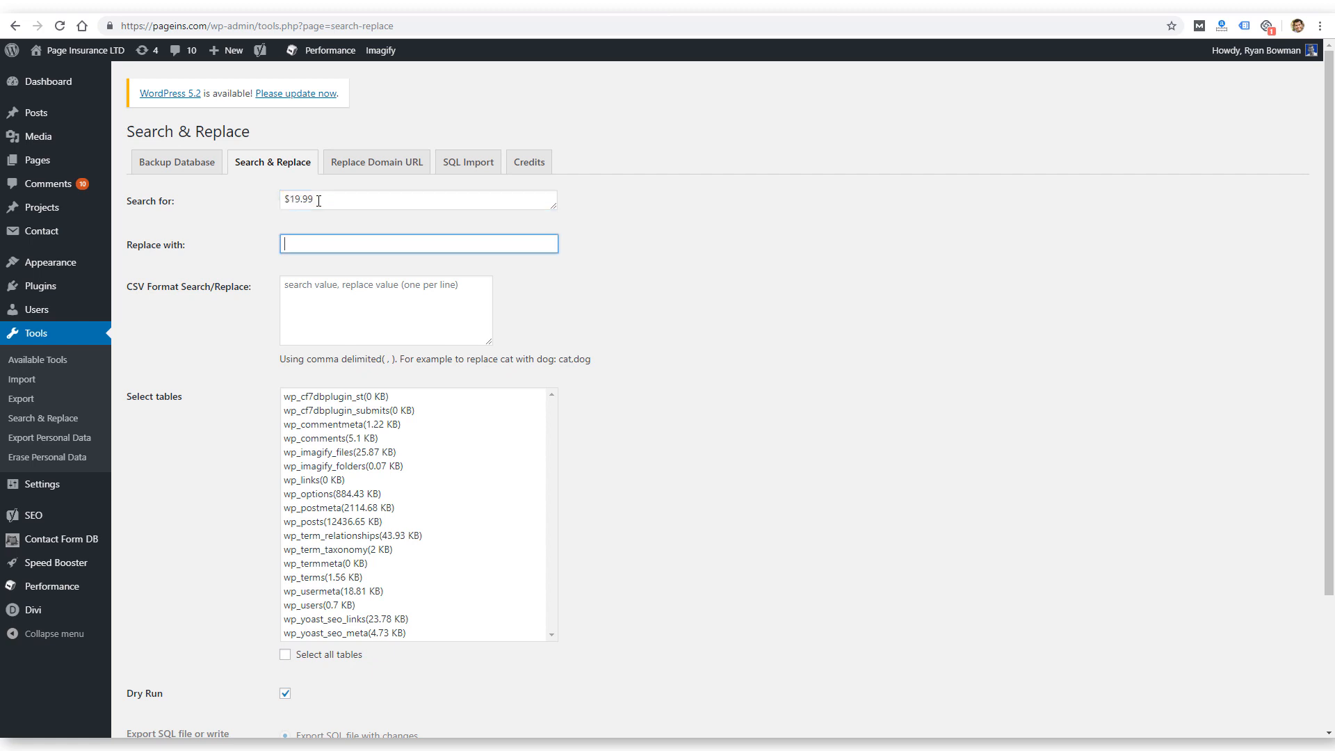
type("$29.99")
- Select all database tables, turn off Dry Run and choose to save the changes to the database
scroll(319, 201, "down", 3)
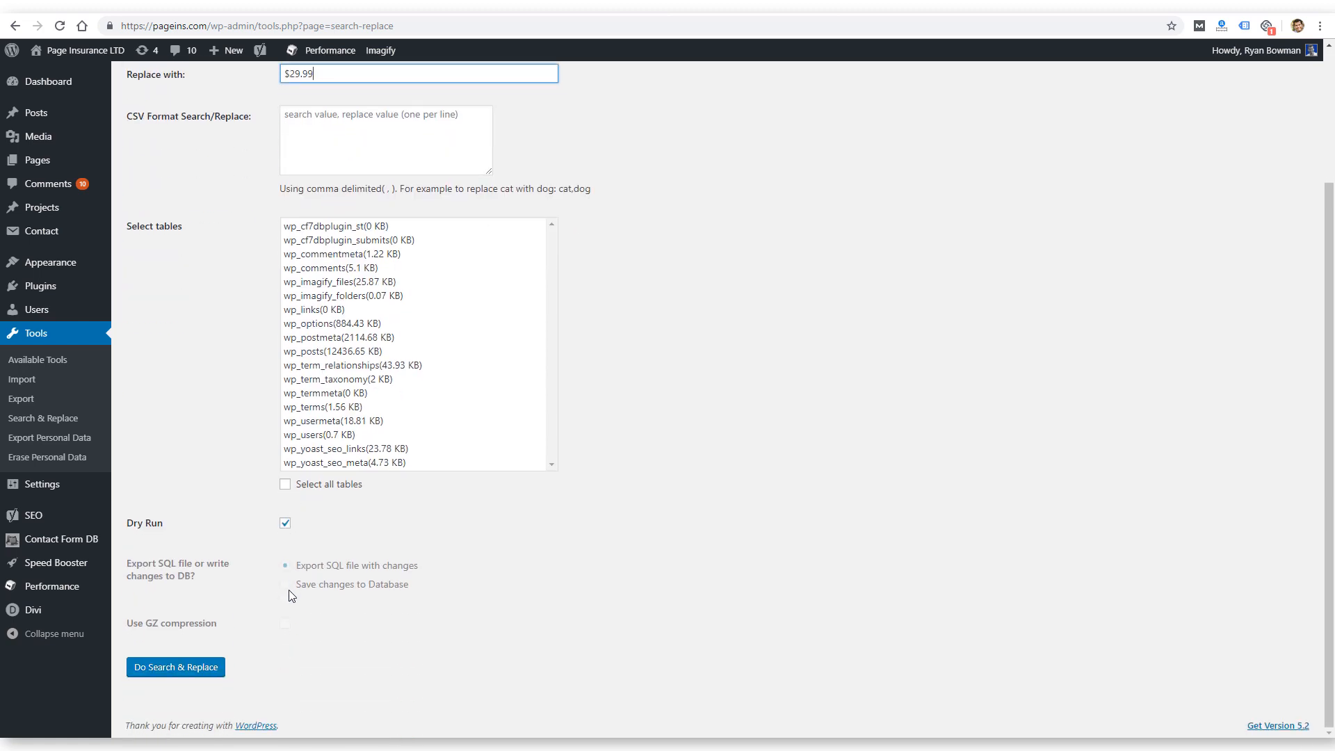
left_click(285, 484)
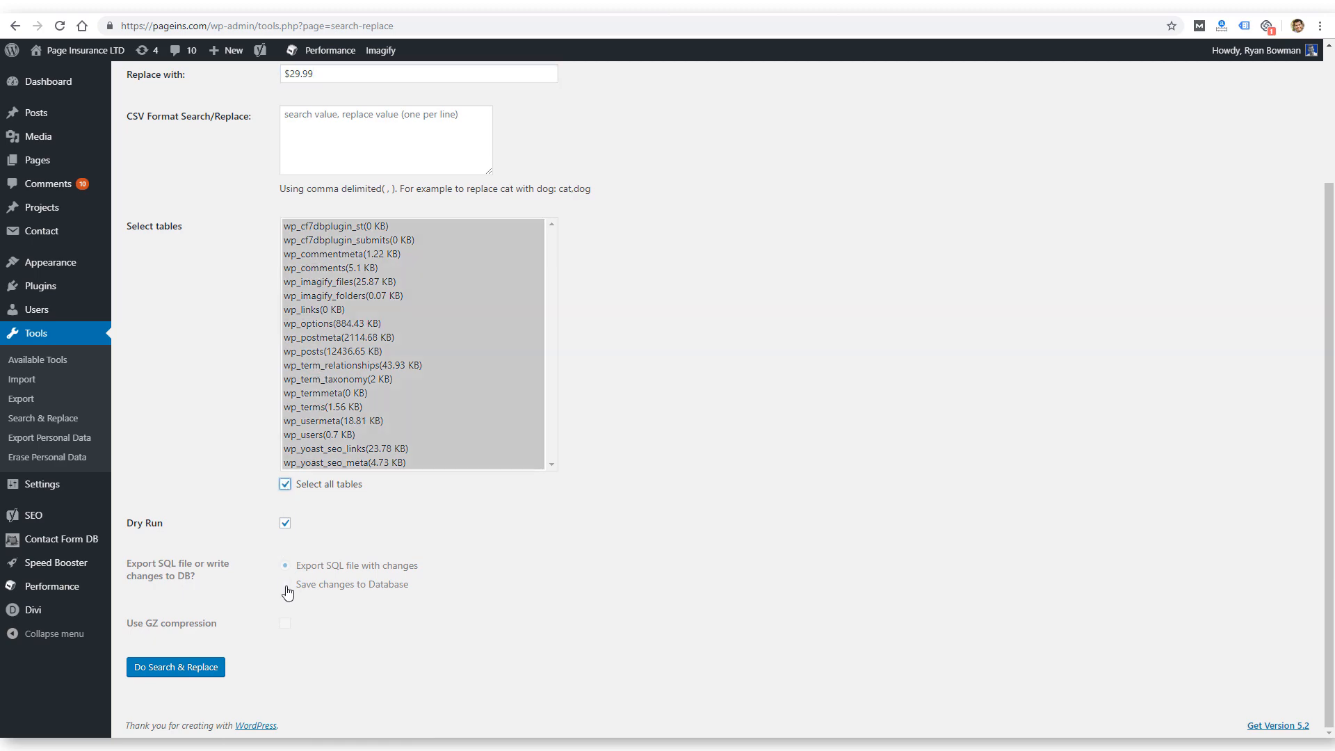
left_click(286, 523)
left_click(285, 585)
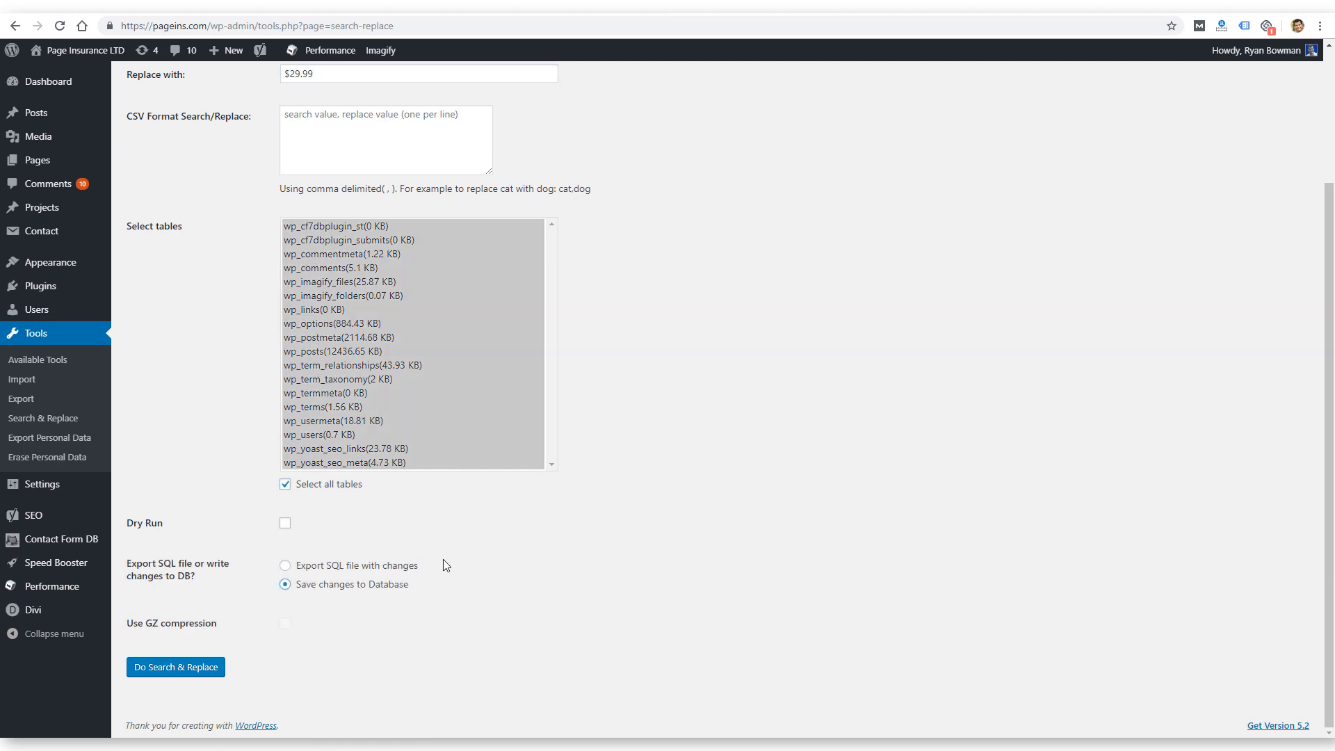
- Review the search and replacement values together with the table, dry run and database options
scroll(451, 535, "up", 3)
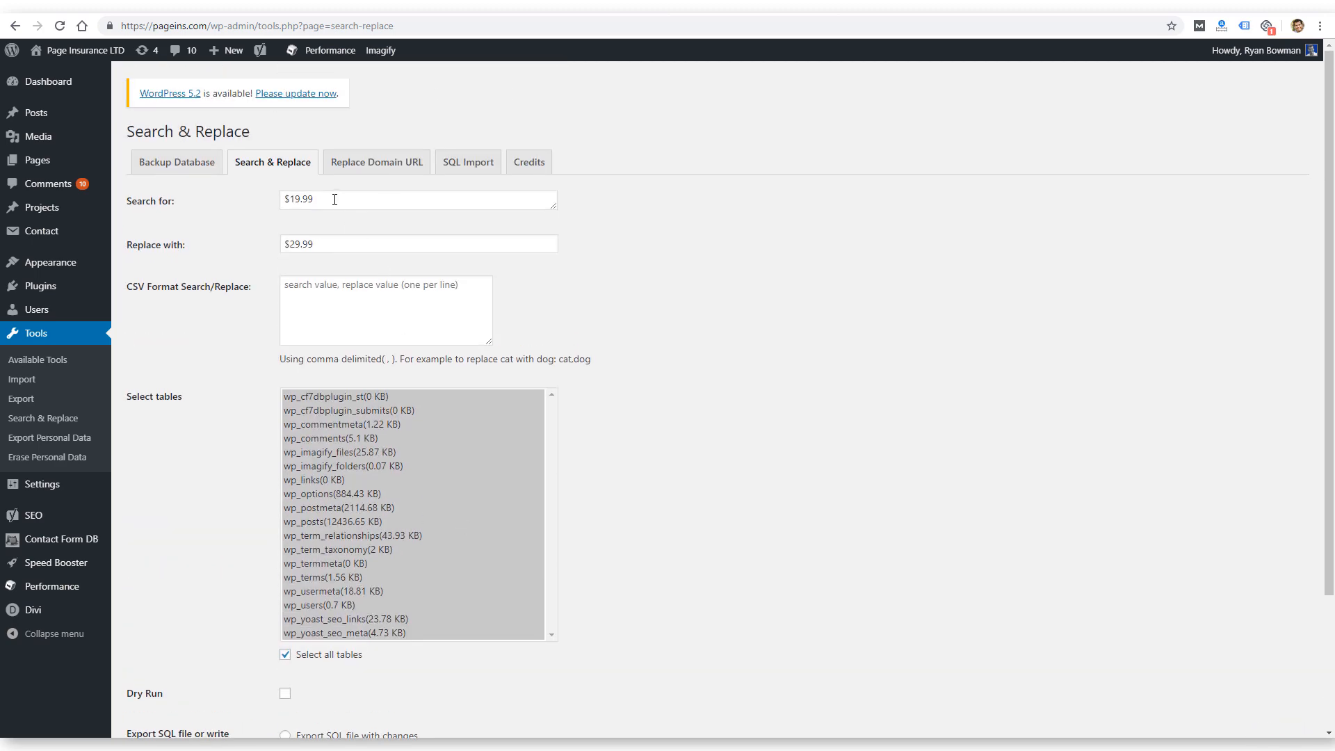
left_click_drag(331, 198, 284, 205)
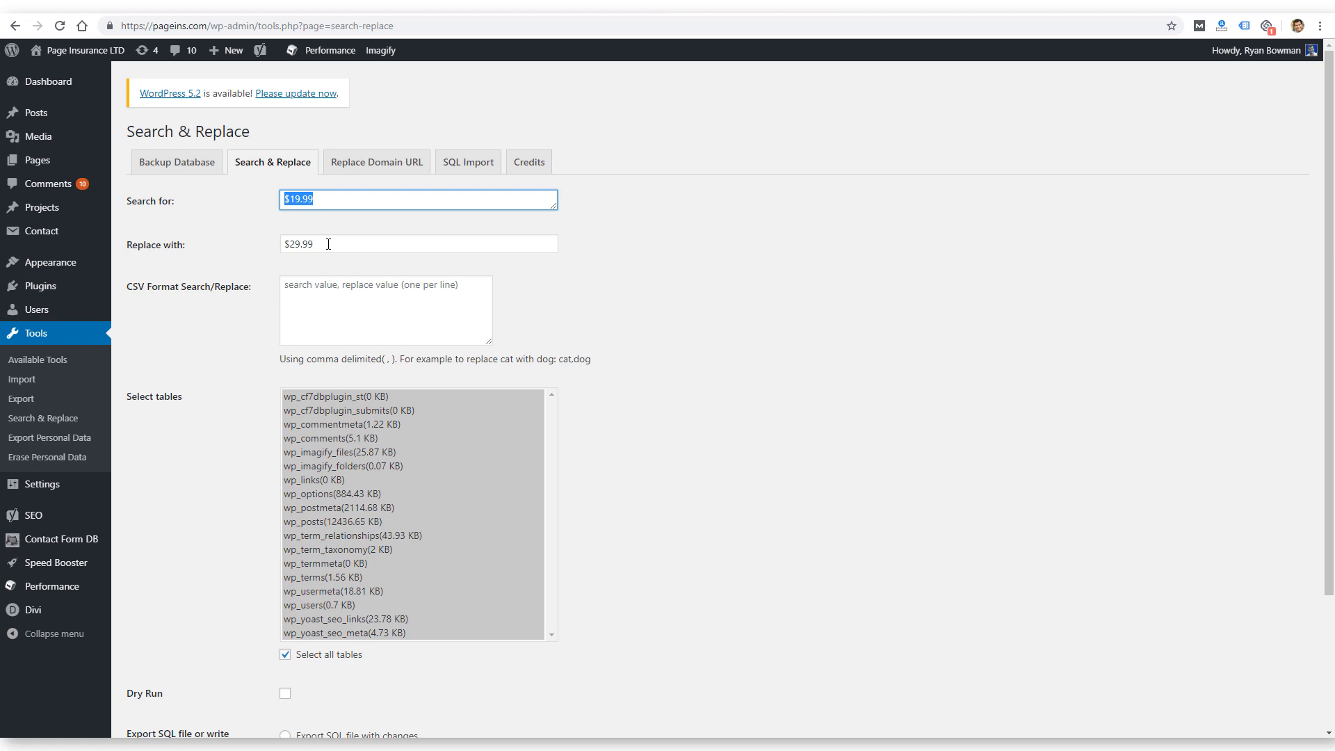
scroll(306, 252, "down", 3)
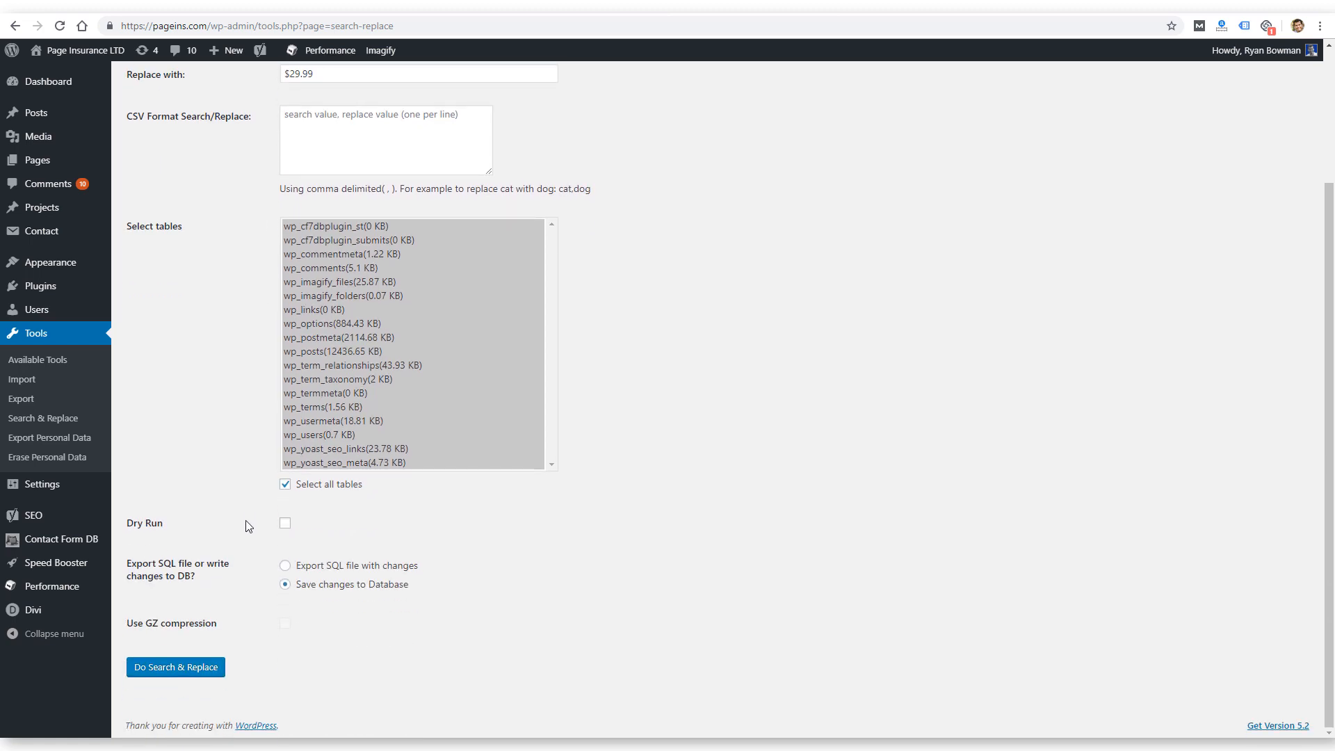
scroll(249, 526, "up", 3)
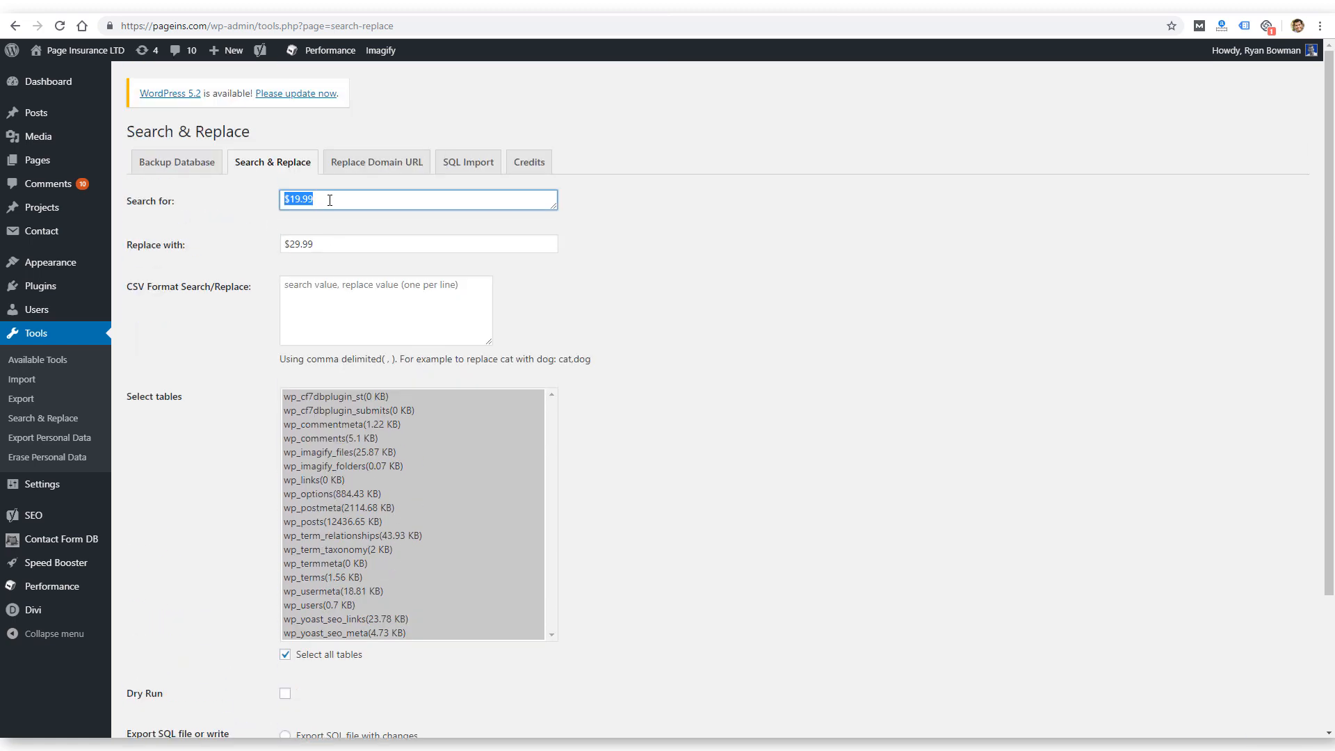
left_click(330, 200)
scroll(339, 247, "down", 3)
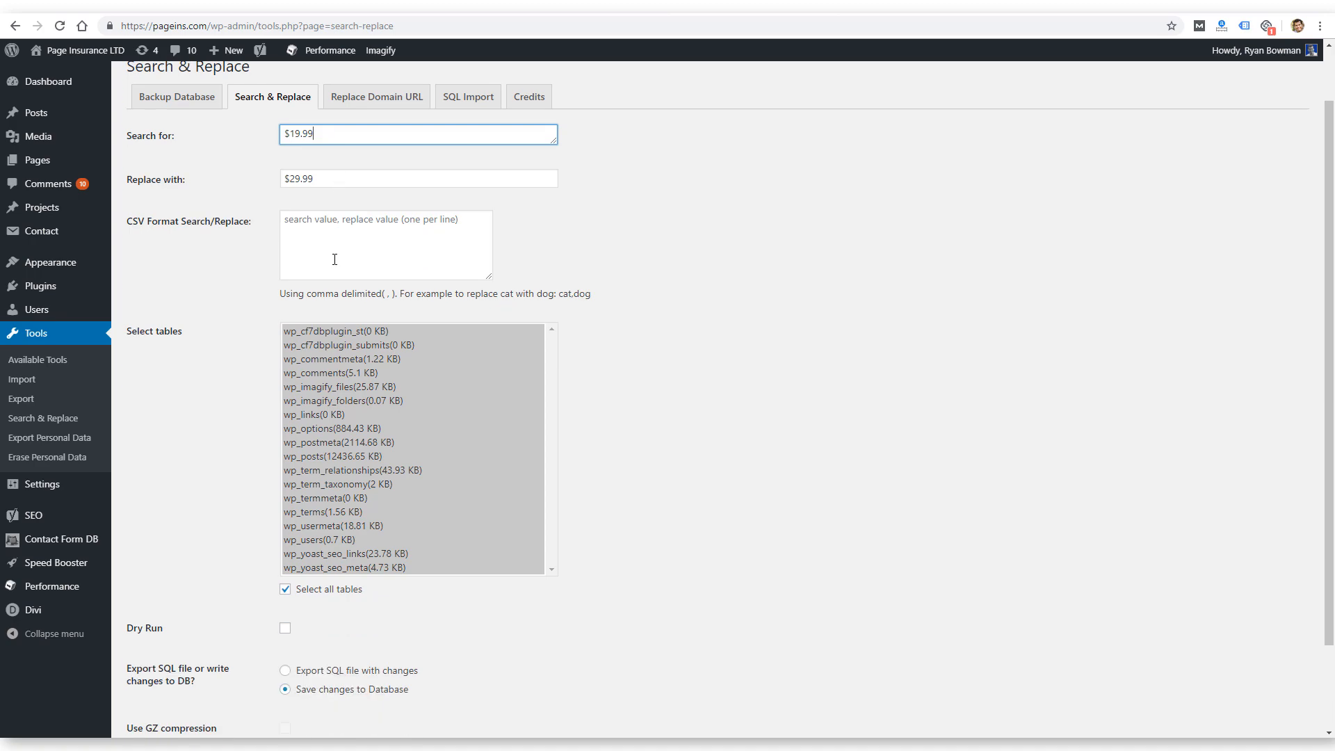
scroll(328, 523, "up", 3)
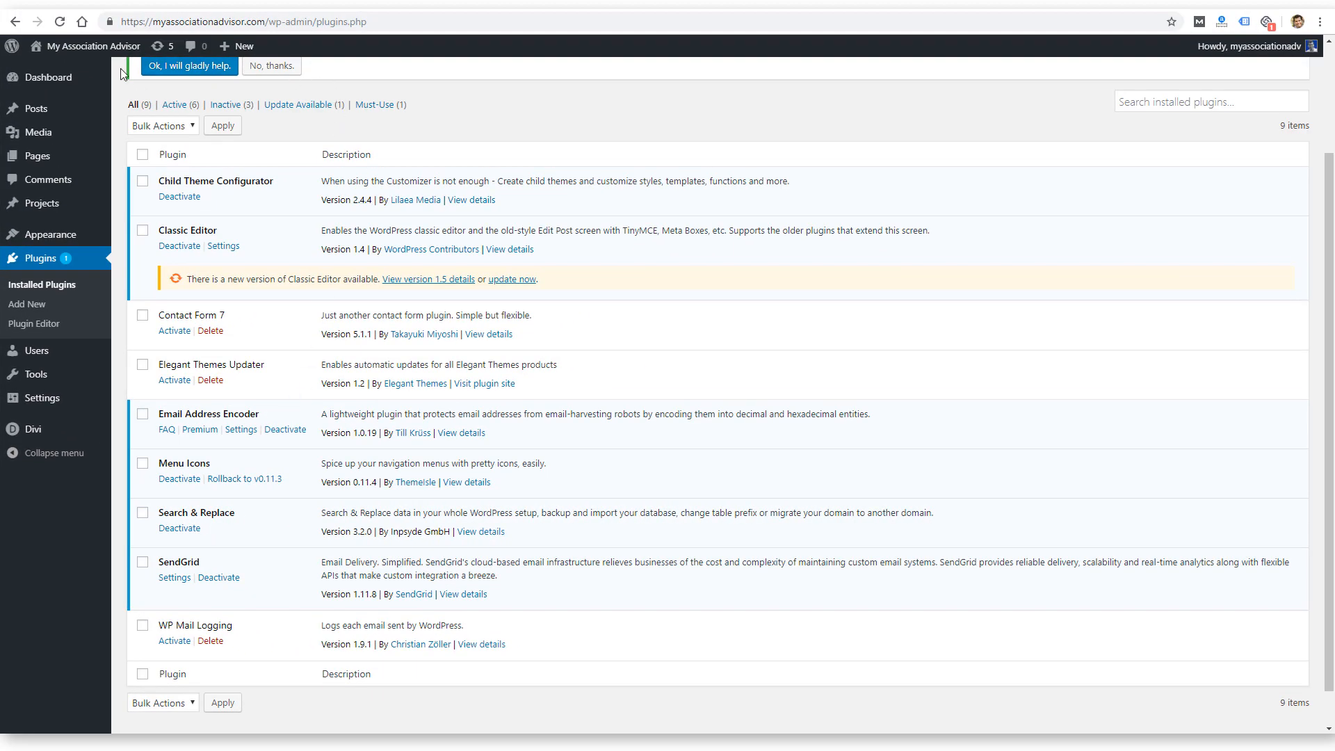
- Open the My Association Advisor site's public home page from its plugin administration
mouse_move(83, 46)
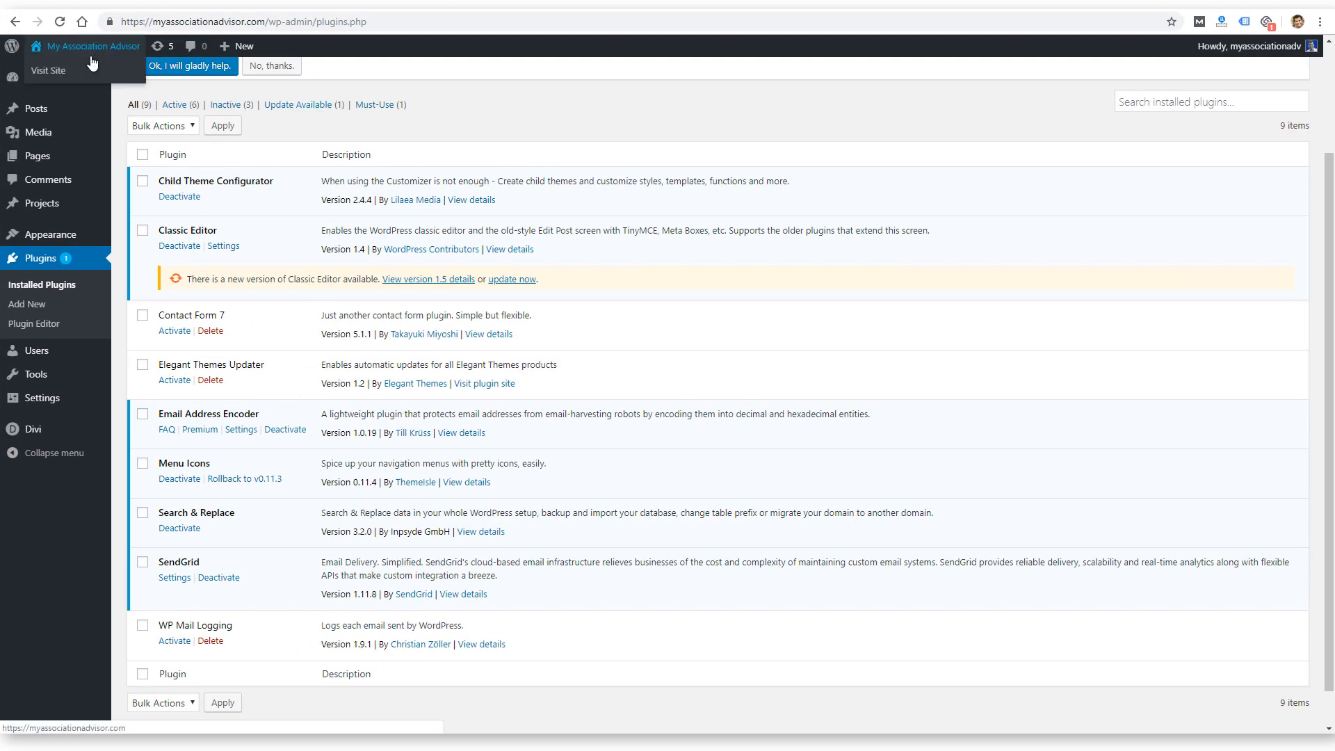
left_click(78, 75)
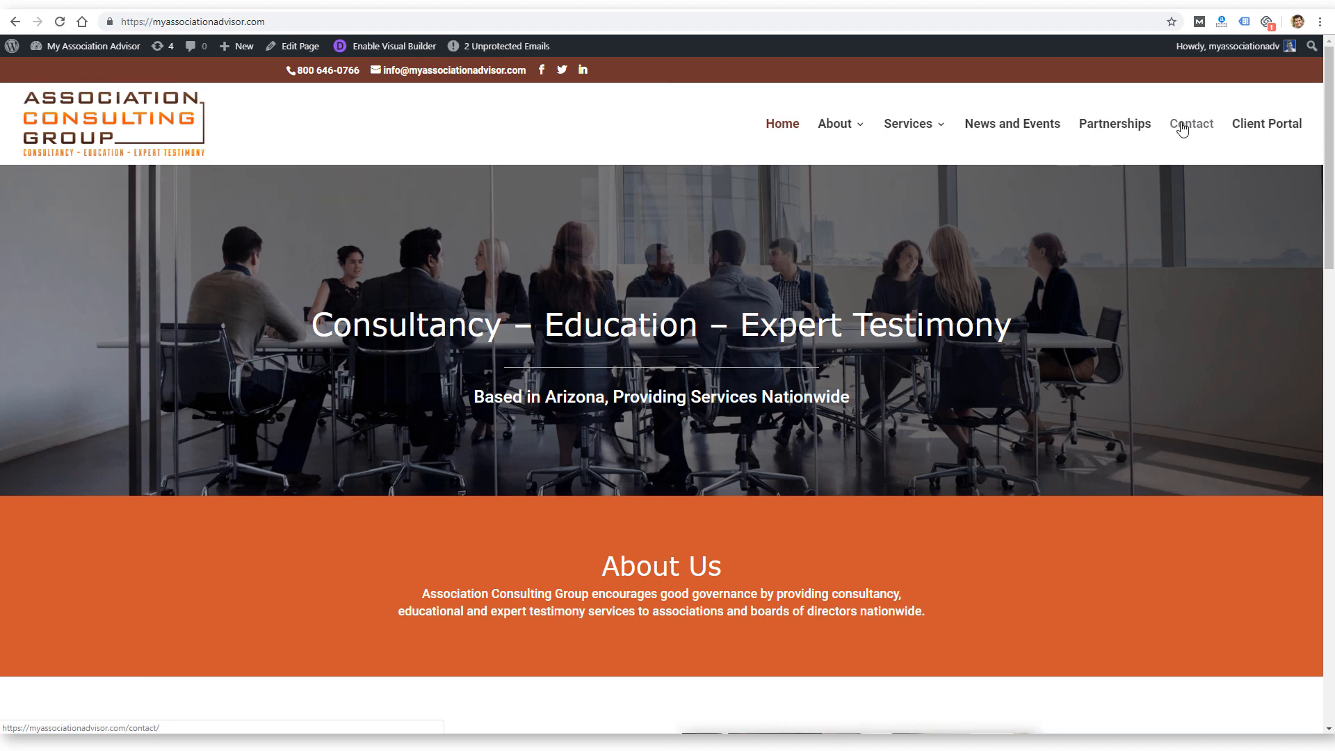
- Open the site's Contact page and highlight the e-mail address in the contact details
left_click(1182, 126)
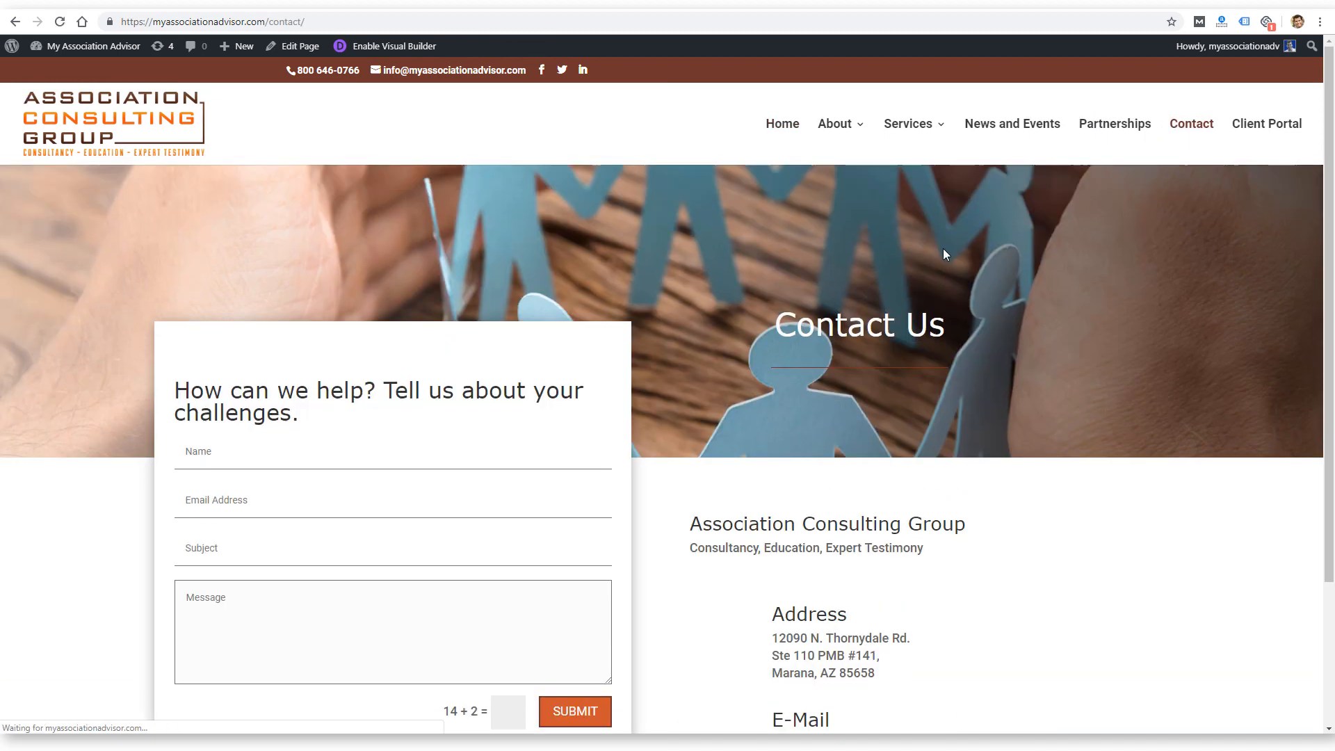
scroll(945, 292, "down", 3)
left_click_drag(948, 566, 773, 565)
left_click(1009, 560)
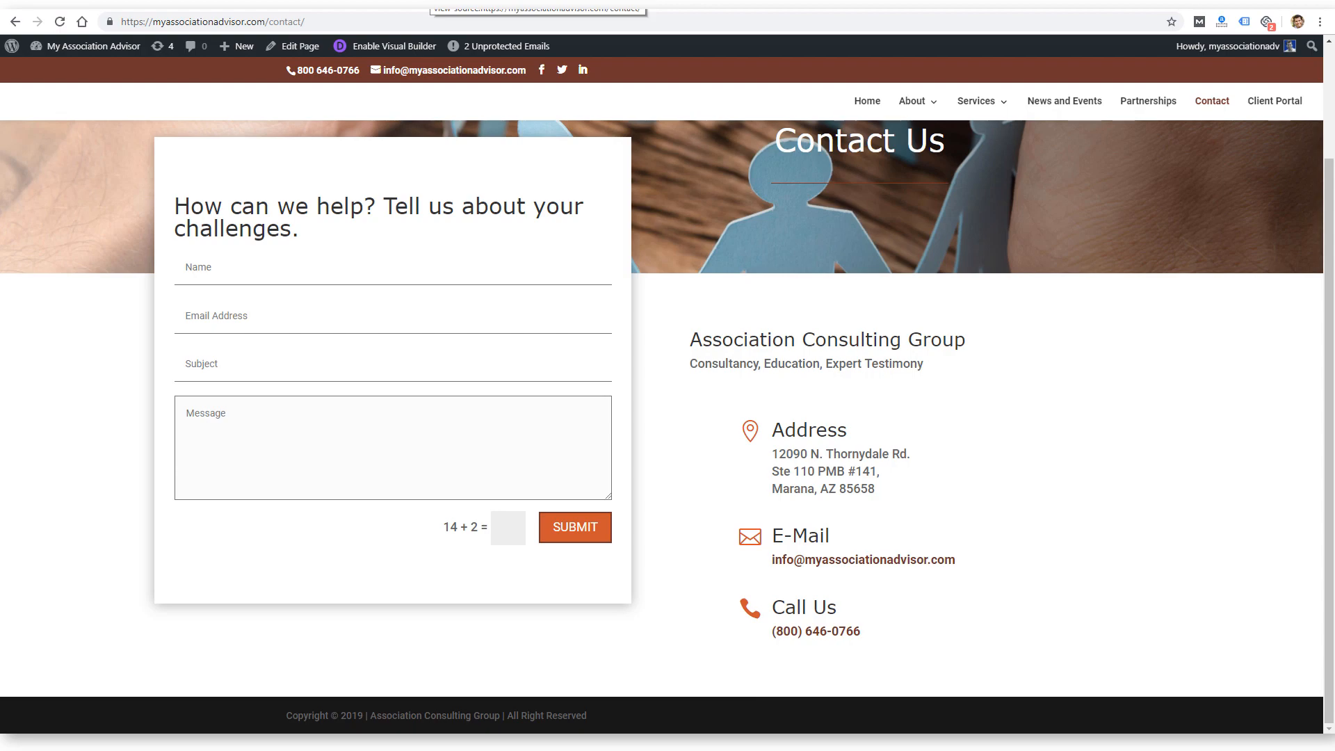
- Examine the Contact page's source code and highlight the encoded e-mail link in the E-Mail section
left_click(535, 1)
scroll(776, 544, "down", 13)
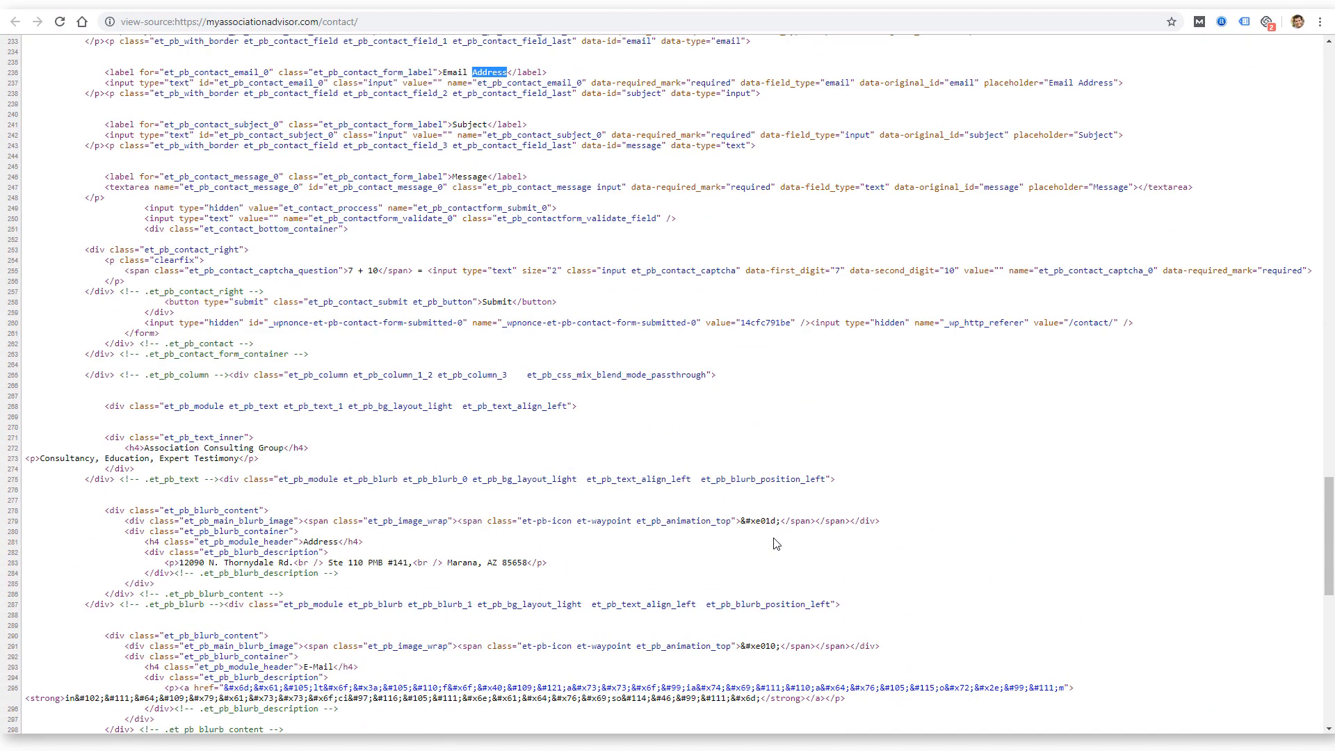
scroll(776, 543, "down", 4)
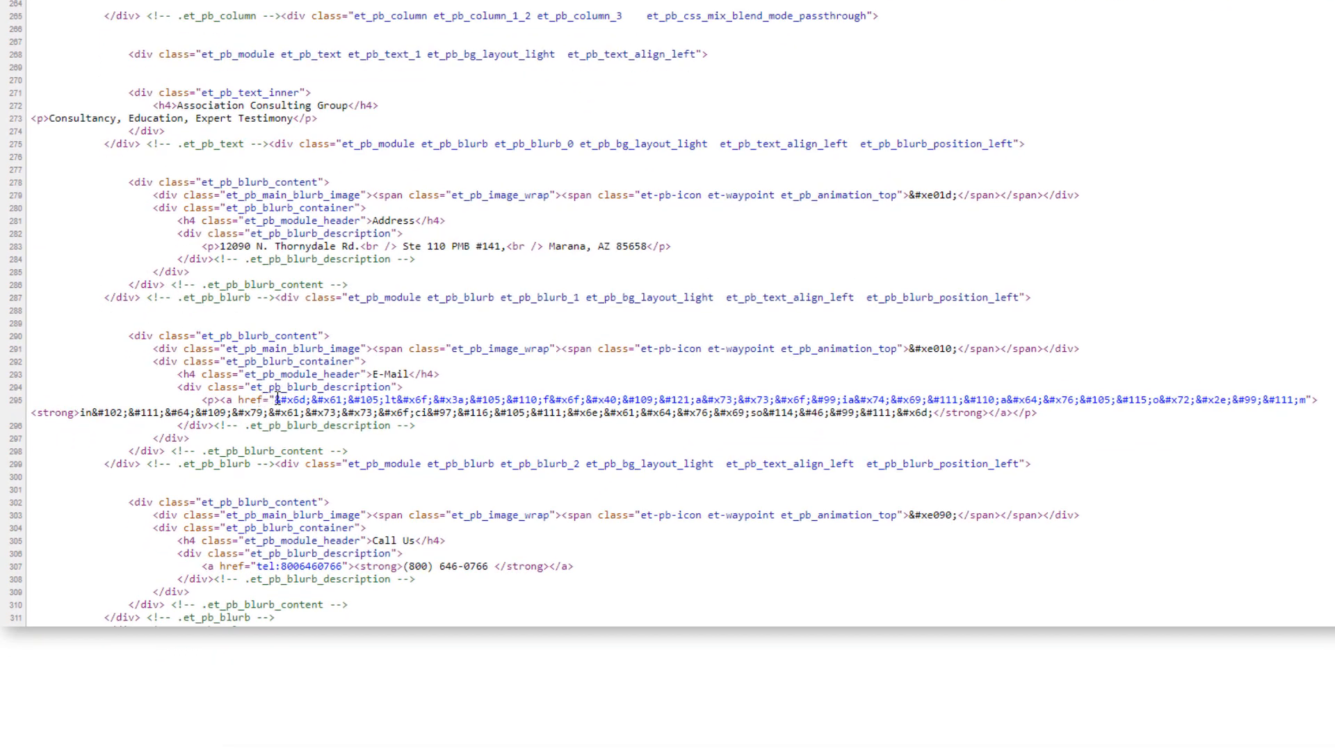
left_click_drag(277, 399, 884, 410)
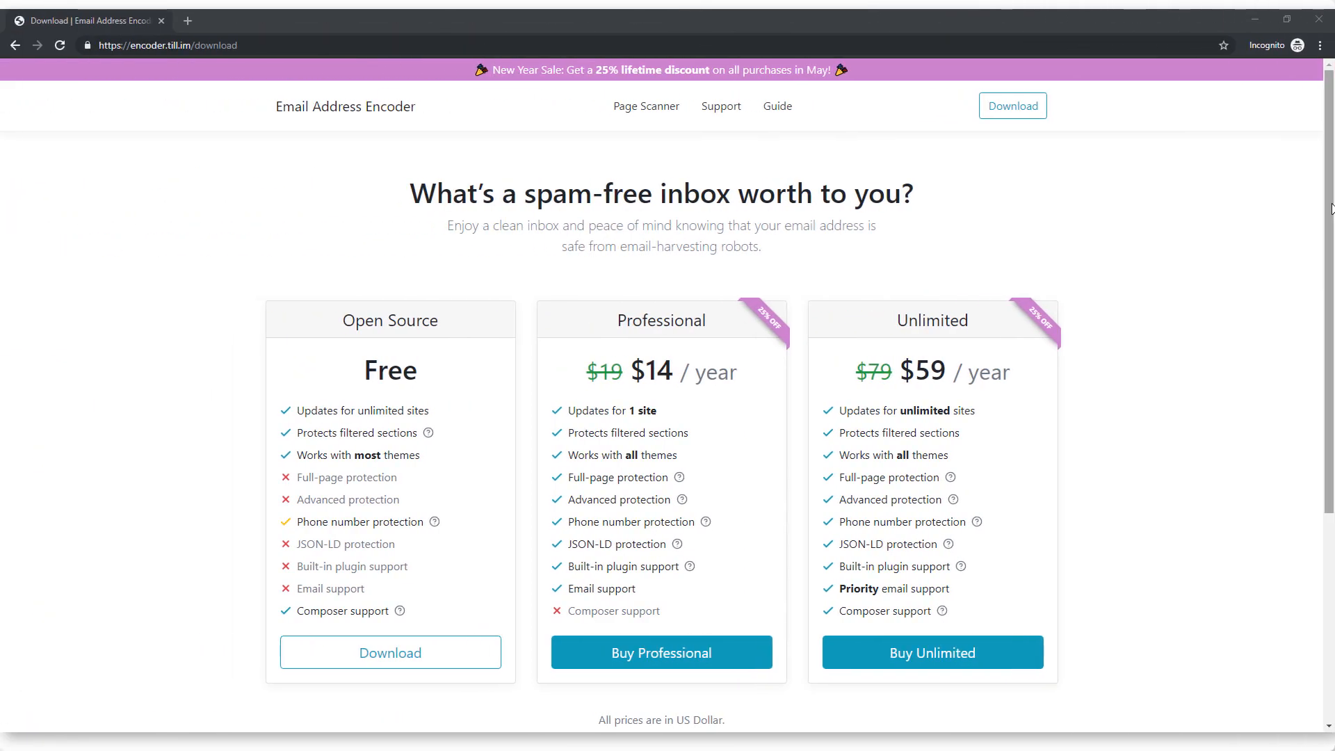
- Review the Email Address Encoder download plans and their features
left_click_drag(1332, 204, 1331, 269)
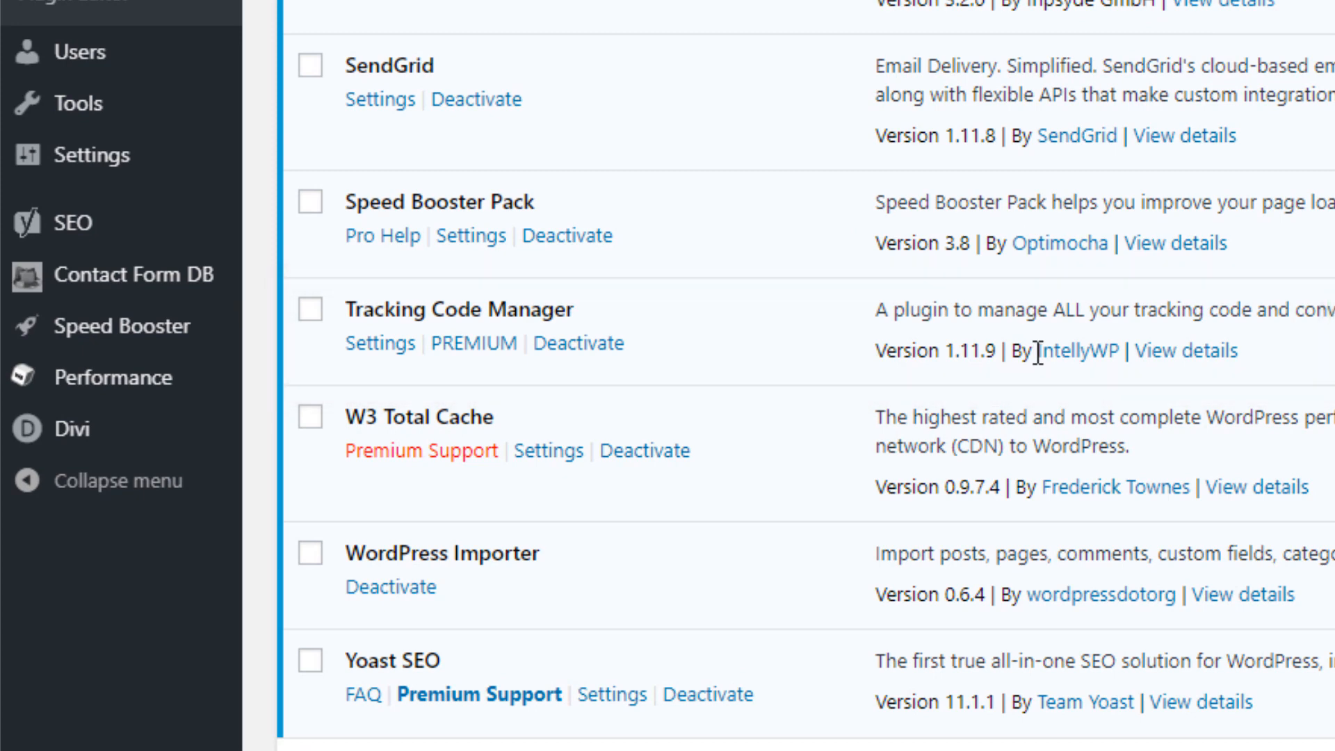
- Open the Tracking Code Manager settings from the plugin list and open the Google Ads Form Tracking code for editing
left_click(153, 439)
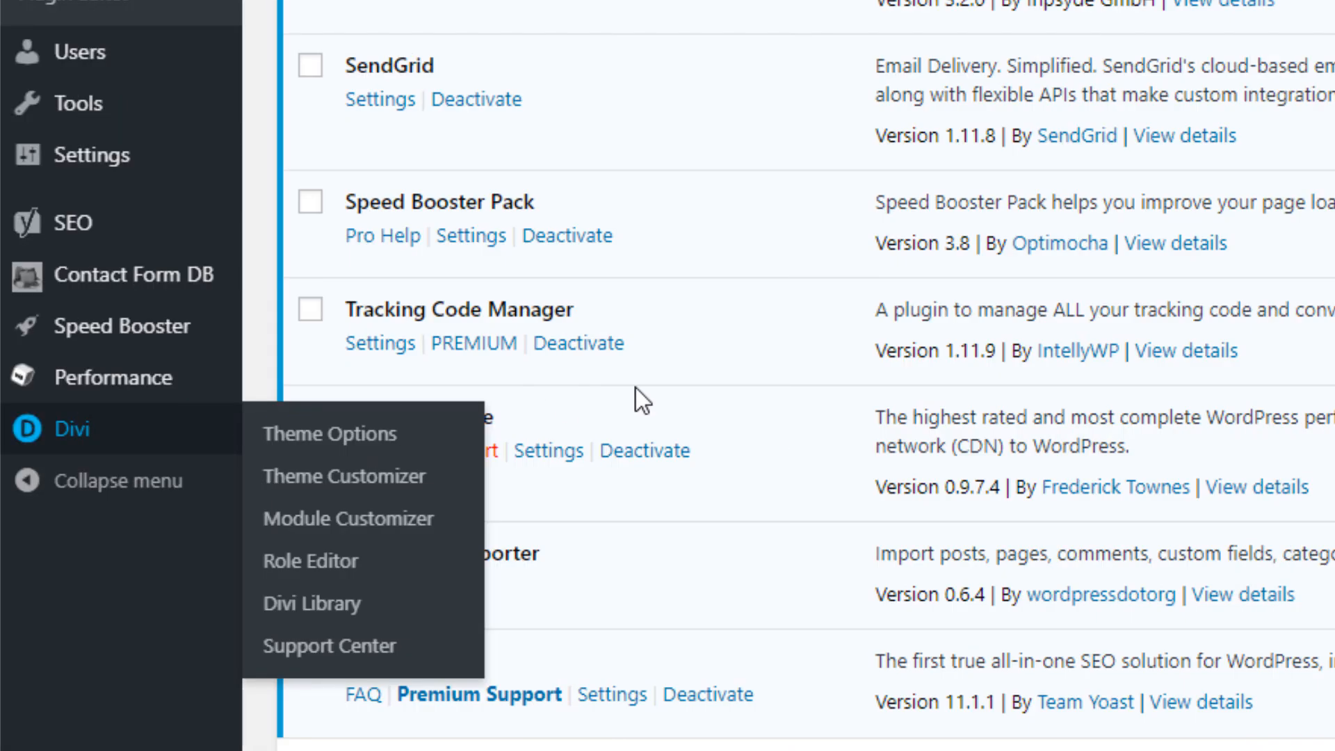
left_click(376, 344)
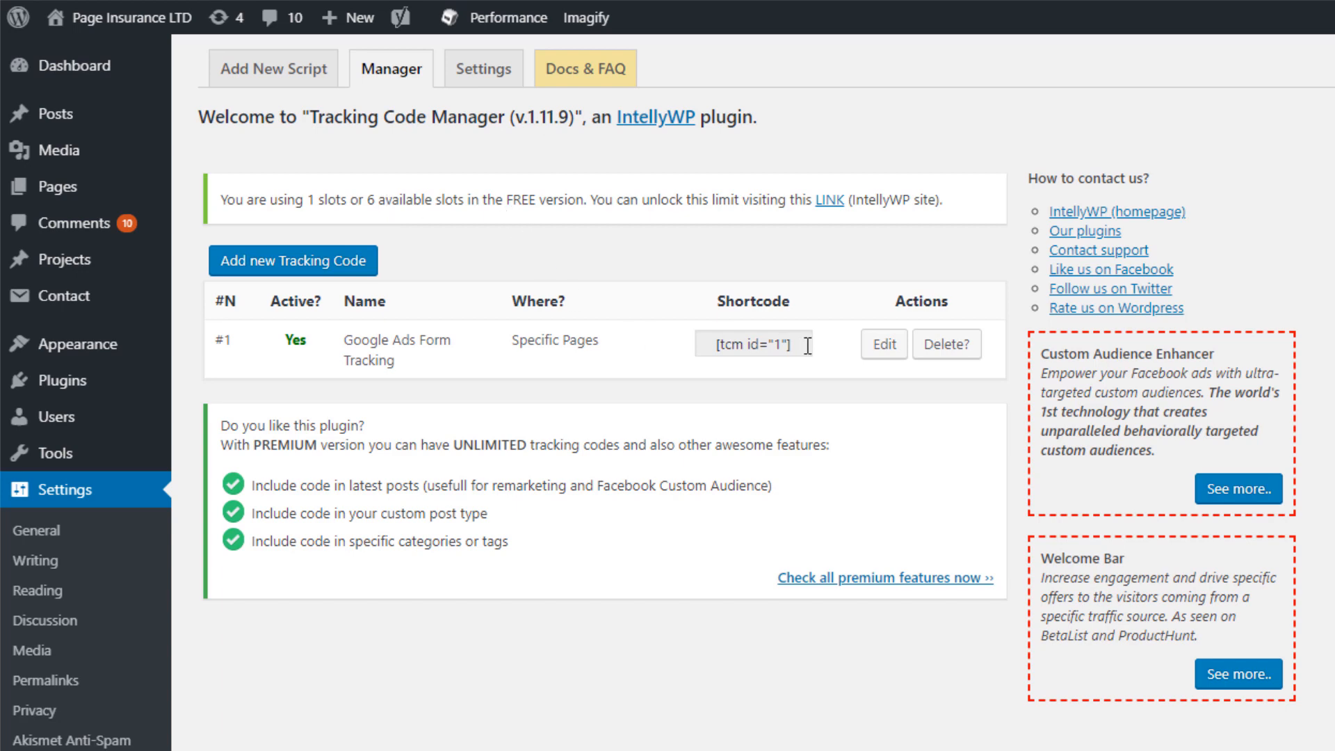
left_click(882, 343)
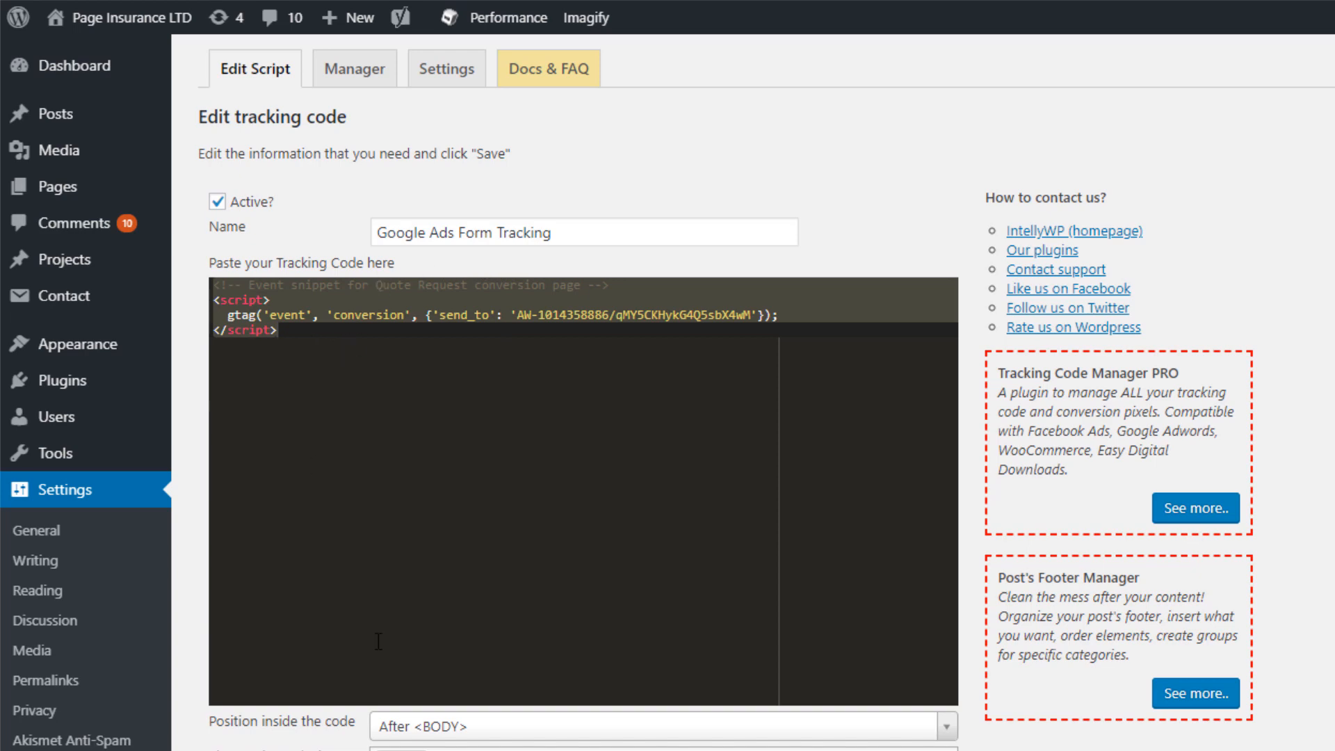
- Review the code position choices, choose After <BODY>, and look over the page insertion options
scroll(379, 642, "down", 3)
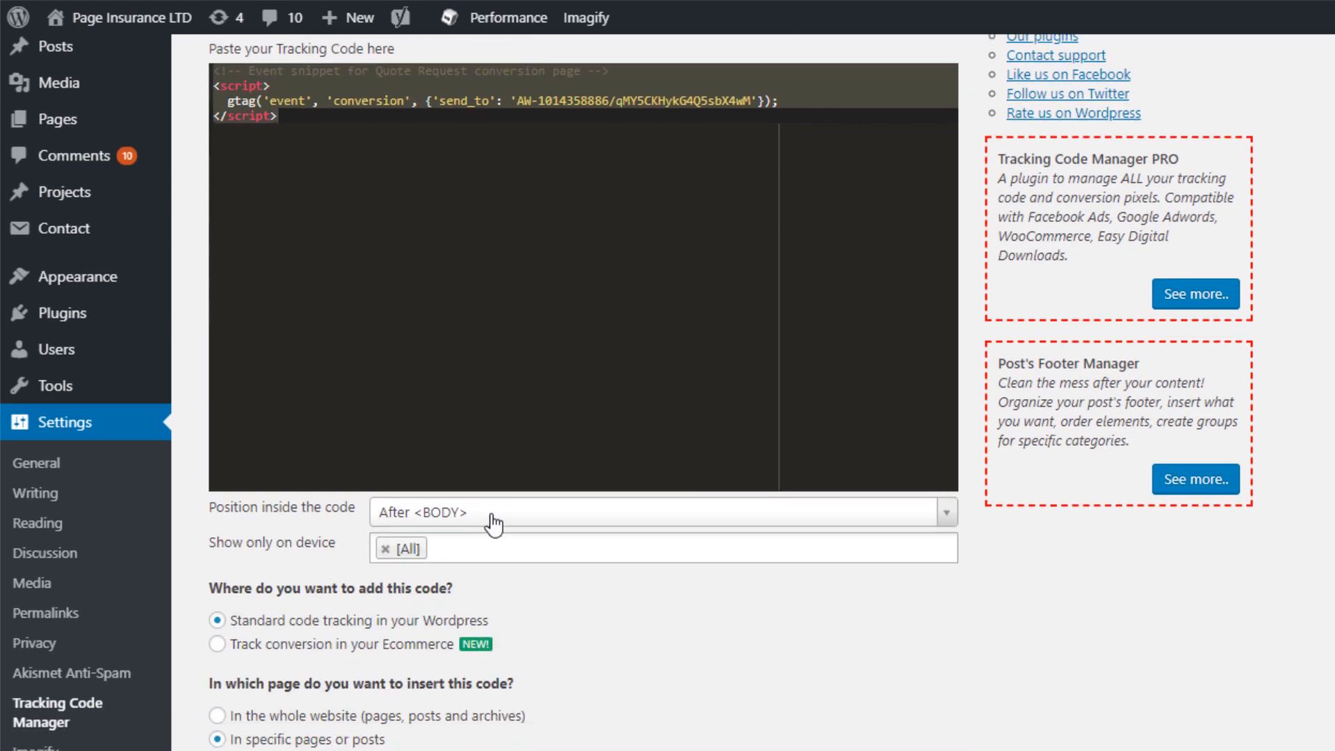
left_click(494, 523)
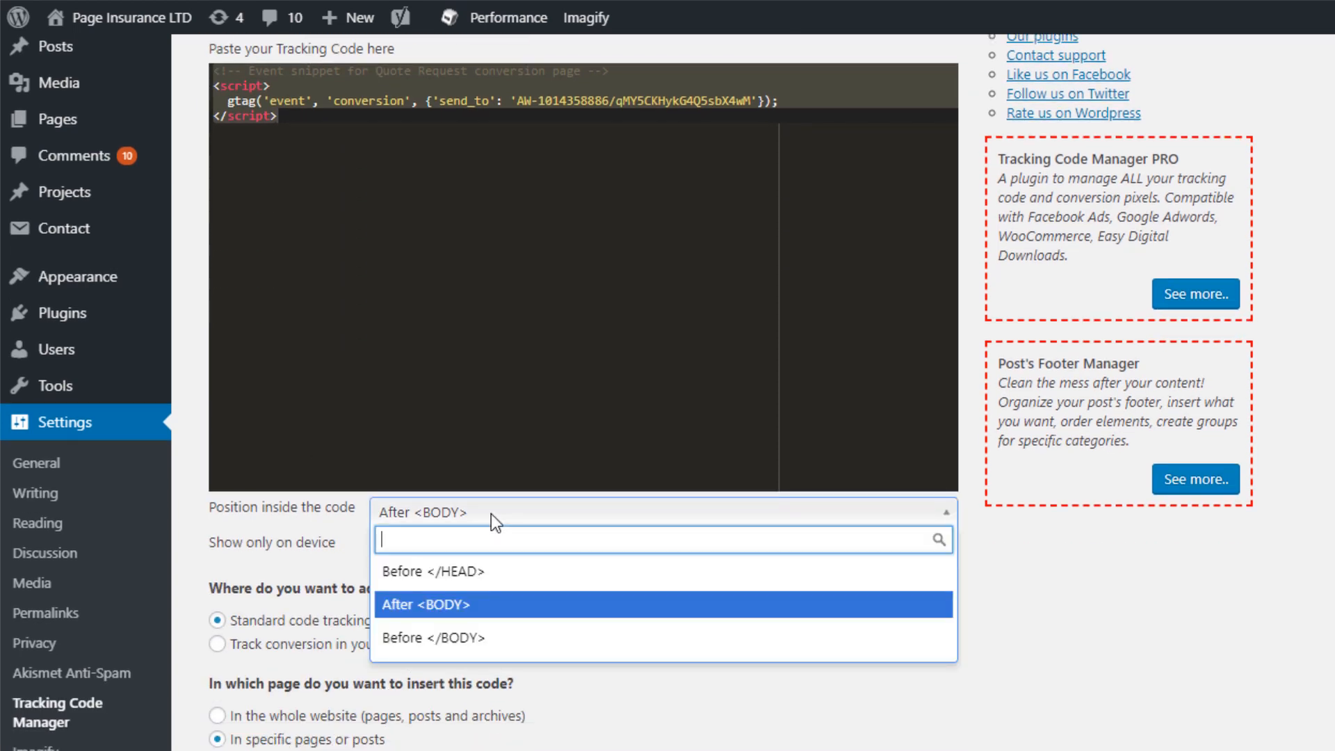
left_click(542, 611)
scroll(324, 699, "down", 3)
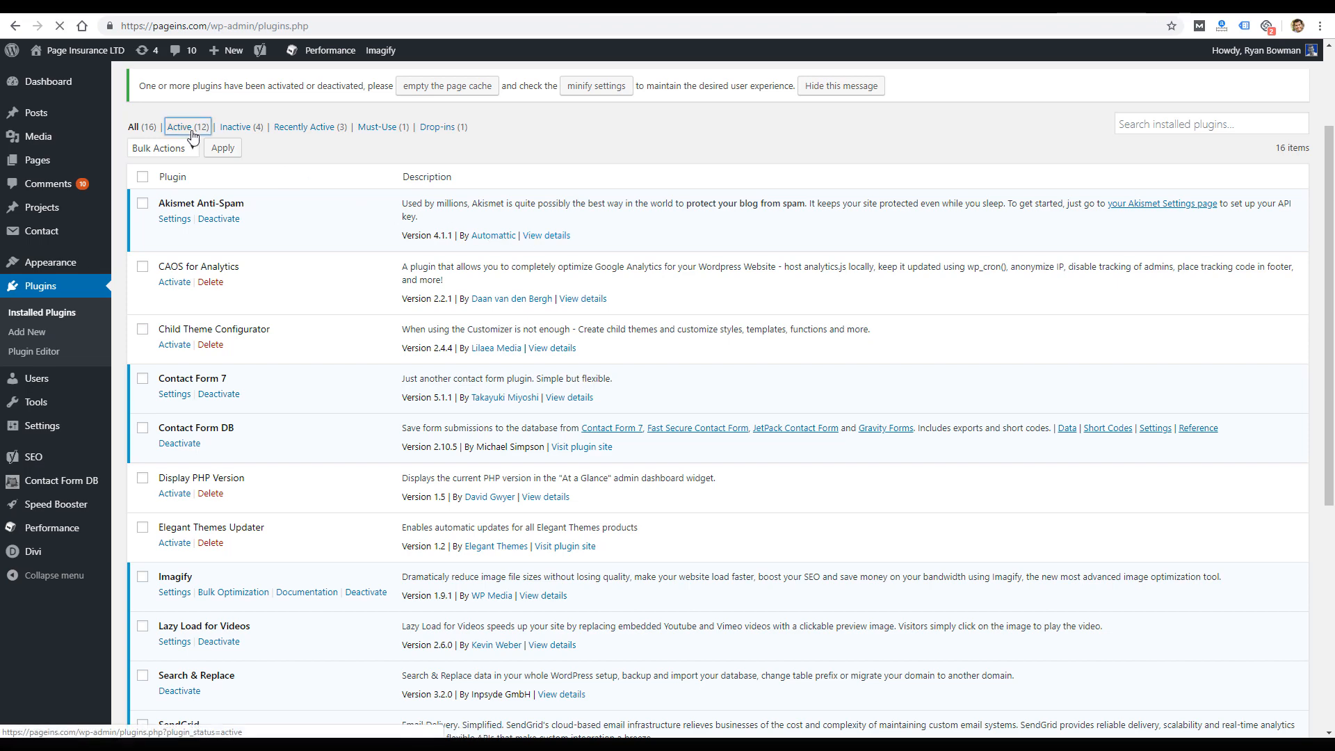
- Filter the installed plugins to the active ones and look through the list
left_click(179, 127)
scroll(569, 288, "down", 5)
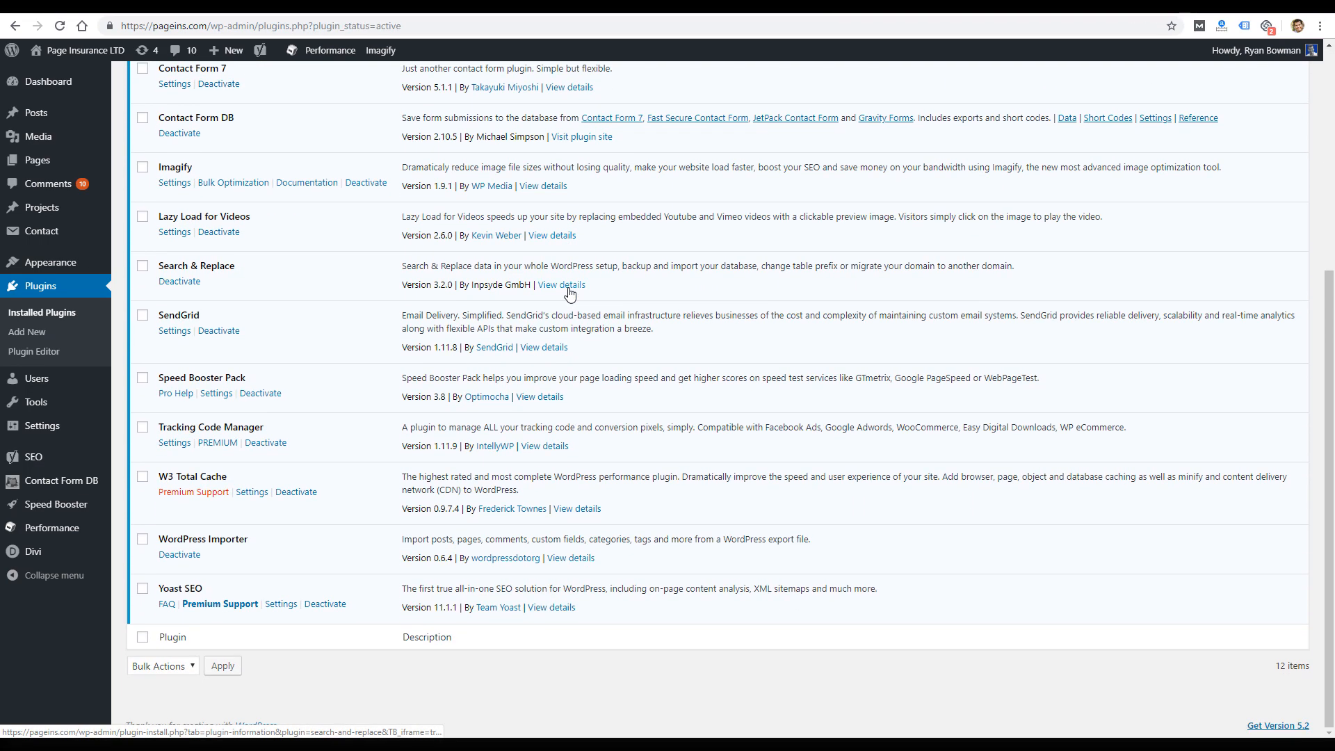
left_click(562, 285)
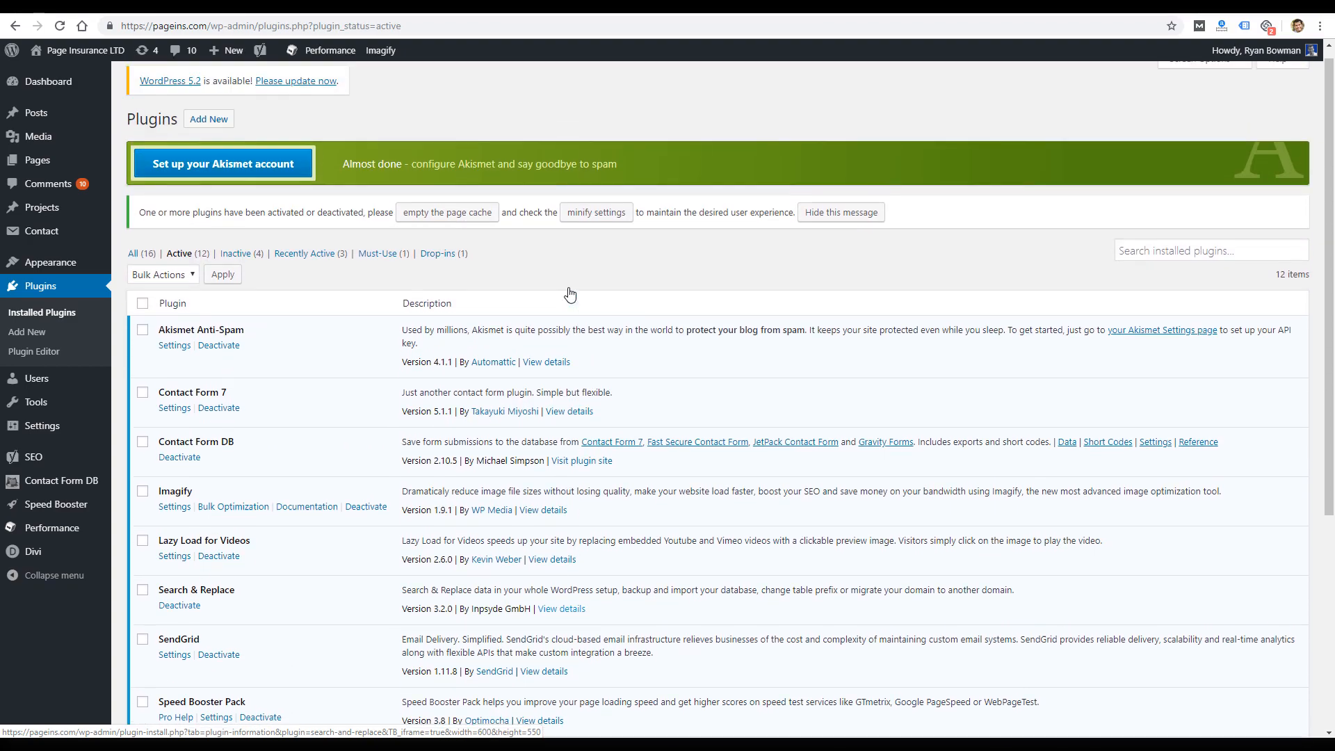